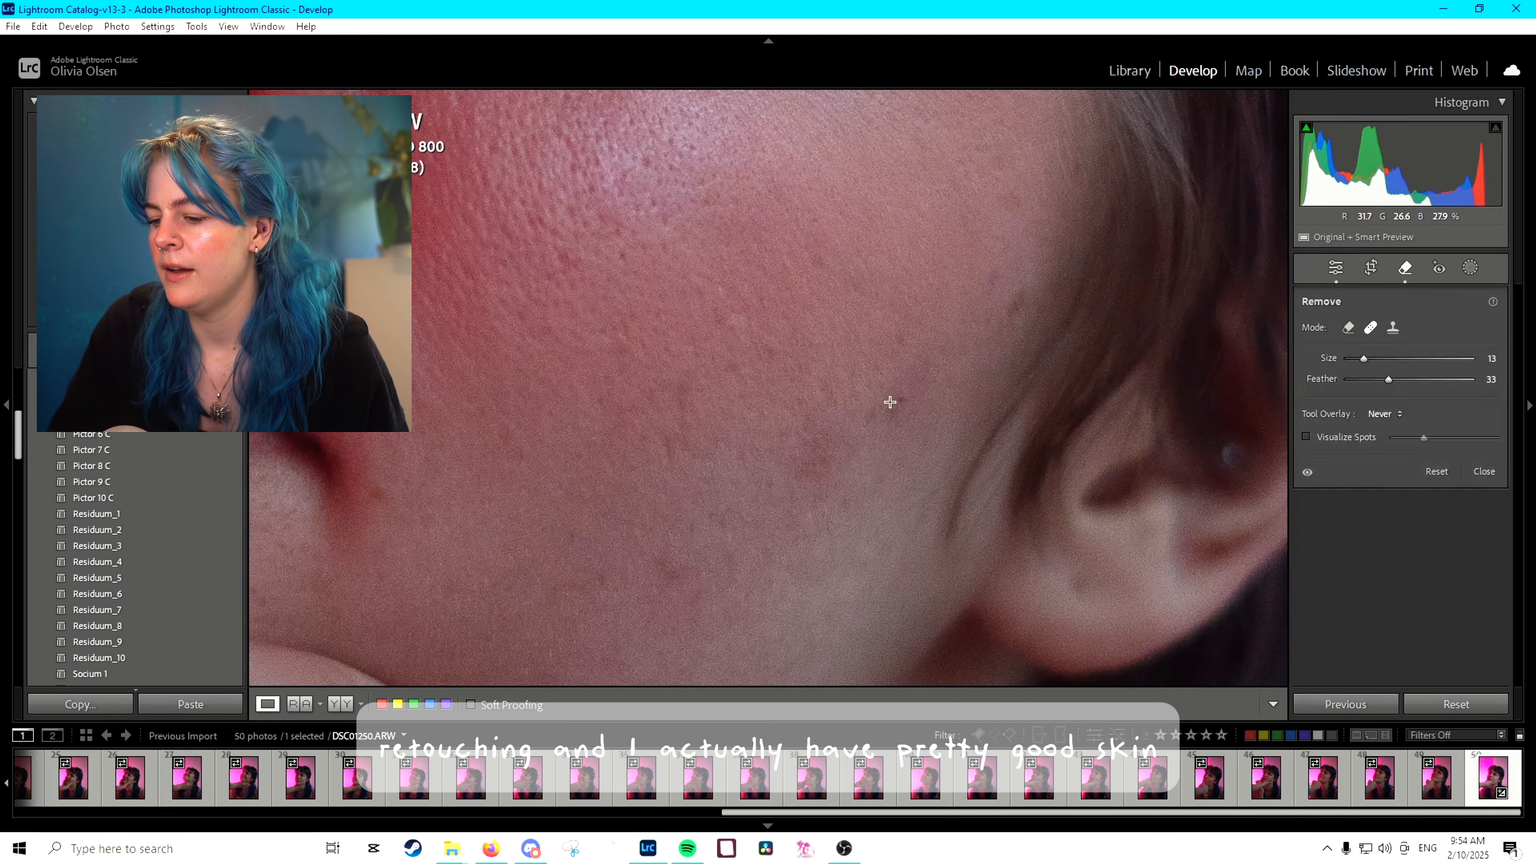
- Heal the blemishes on the cheek, between the eyebrows and on the forehead, using brush sizes 13, 18 and 6
{"action": "left_click", "coordinate": [887, 401]}
{"action": "left_click_drag", "start_coordinate": [785, 436], "coordinate": [799, 617]}
{"action": "left_click_drag", "start_coordinate": [605, 181], "coordinate": [724, 396]}
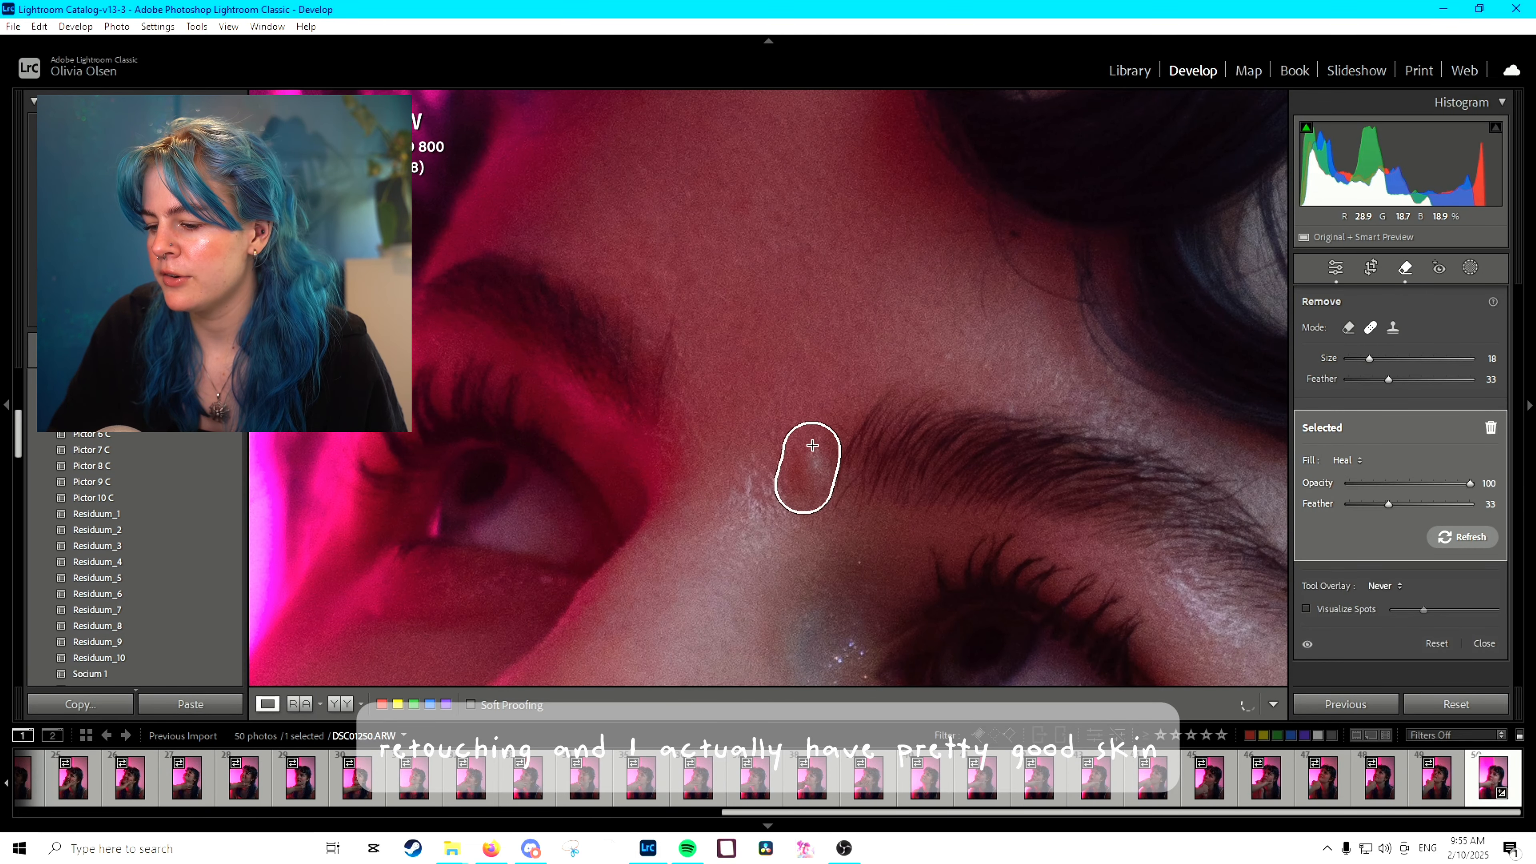
{"action": "scroll", "coordinate": [973, 348], "scroll_direction": "down", "scroll_amount": 4}
{"action": "left_click_drag", "start_coordinate": [957, 356], "coordinate": [932, 368]}
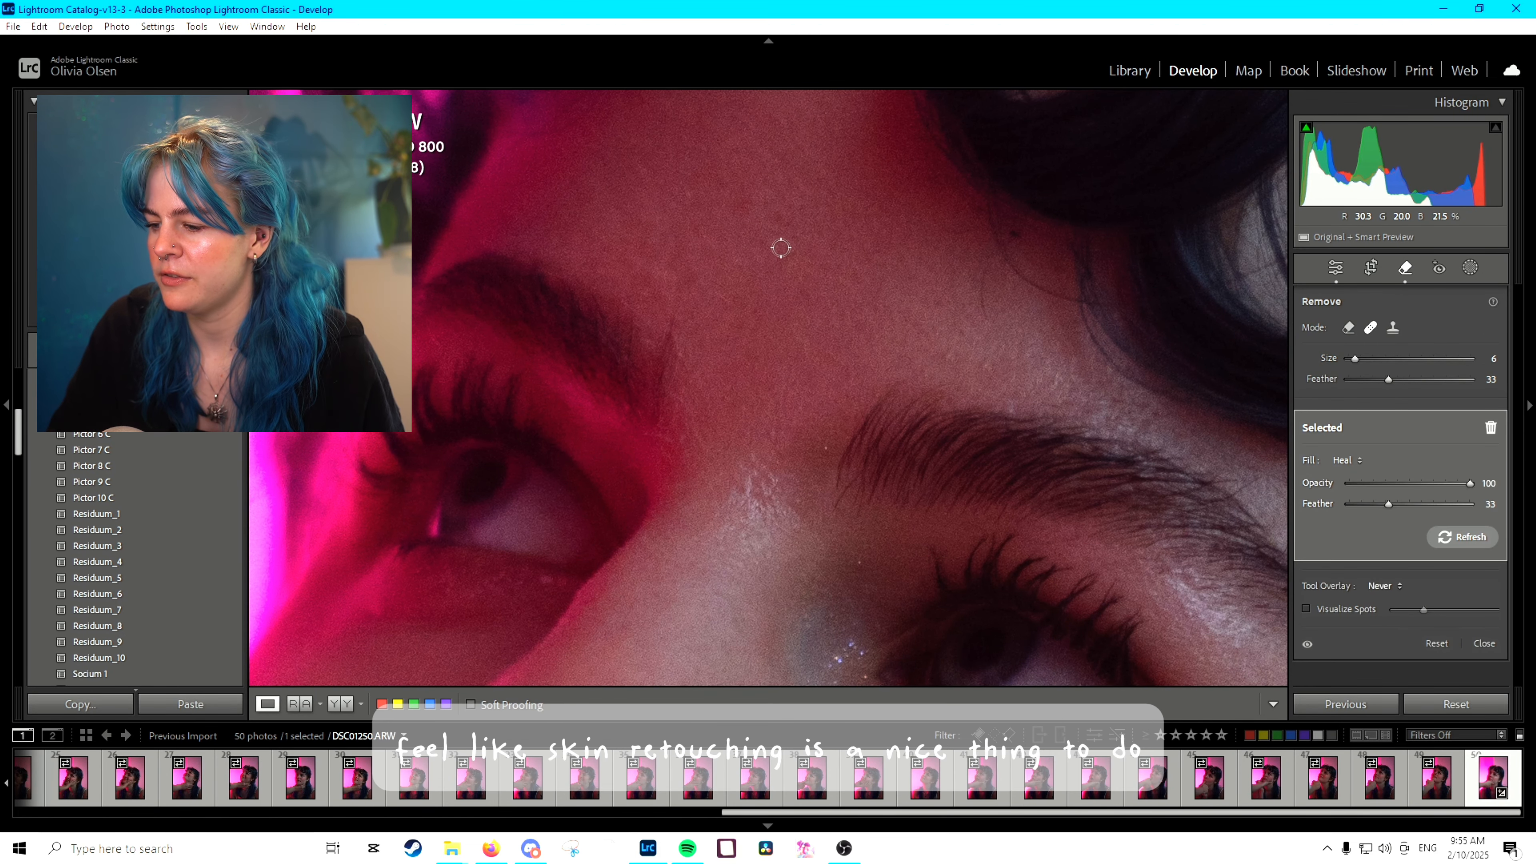
- Check the neck area for blemishes and undo the last retouch
{"action": "left_click_drag", "start_coordinate": [1070, 581], "coordinate": [514, 200]}
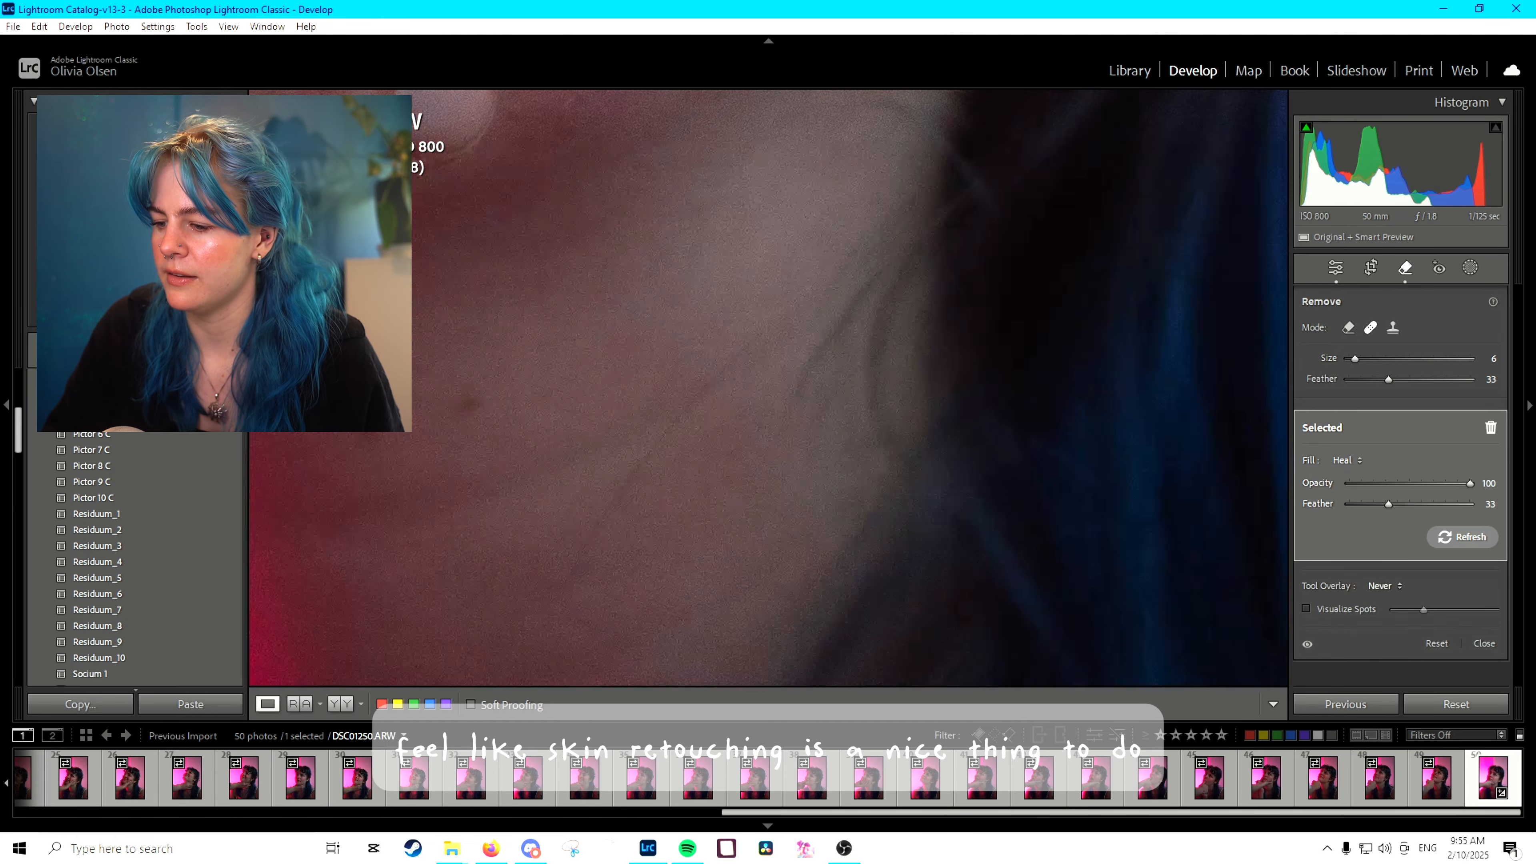
{"action": "left_click_drag", "start_coordinate": [604, 574], "coordinate": [1016, 200]}
{"action": "key", "text": "z"}
{"action": "key", "text": "ctrl+z"}
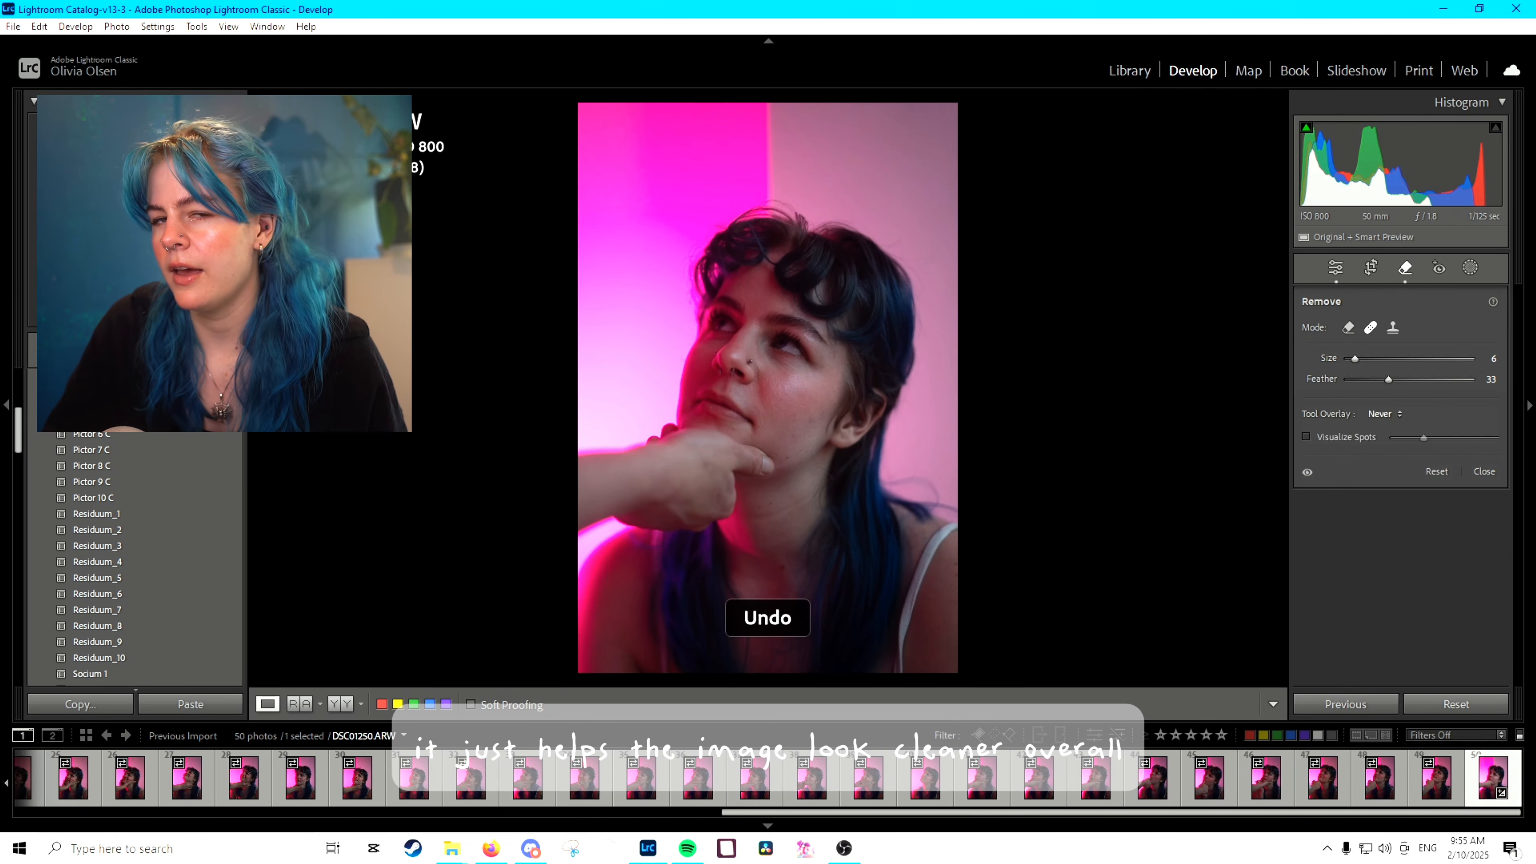
- Heal the small spots on the lower cheek and jaw with the Heal brush at size 11
{"action": "key", "text": "z"}
{"action": "key", "text": "z"}
{"action": "key", "text": "z"}
{"action": "left_click_drag", "start_coordinate": [783, 556], "coordinate": [780, 491]}
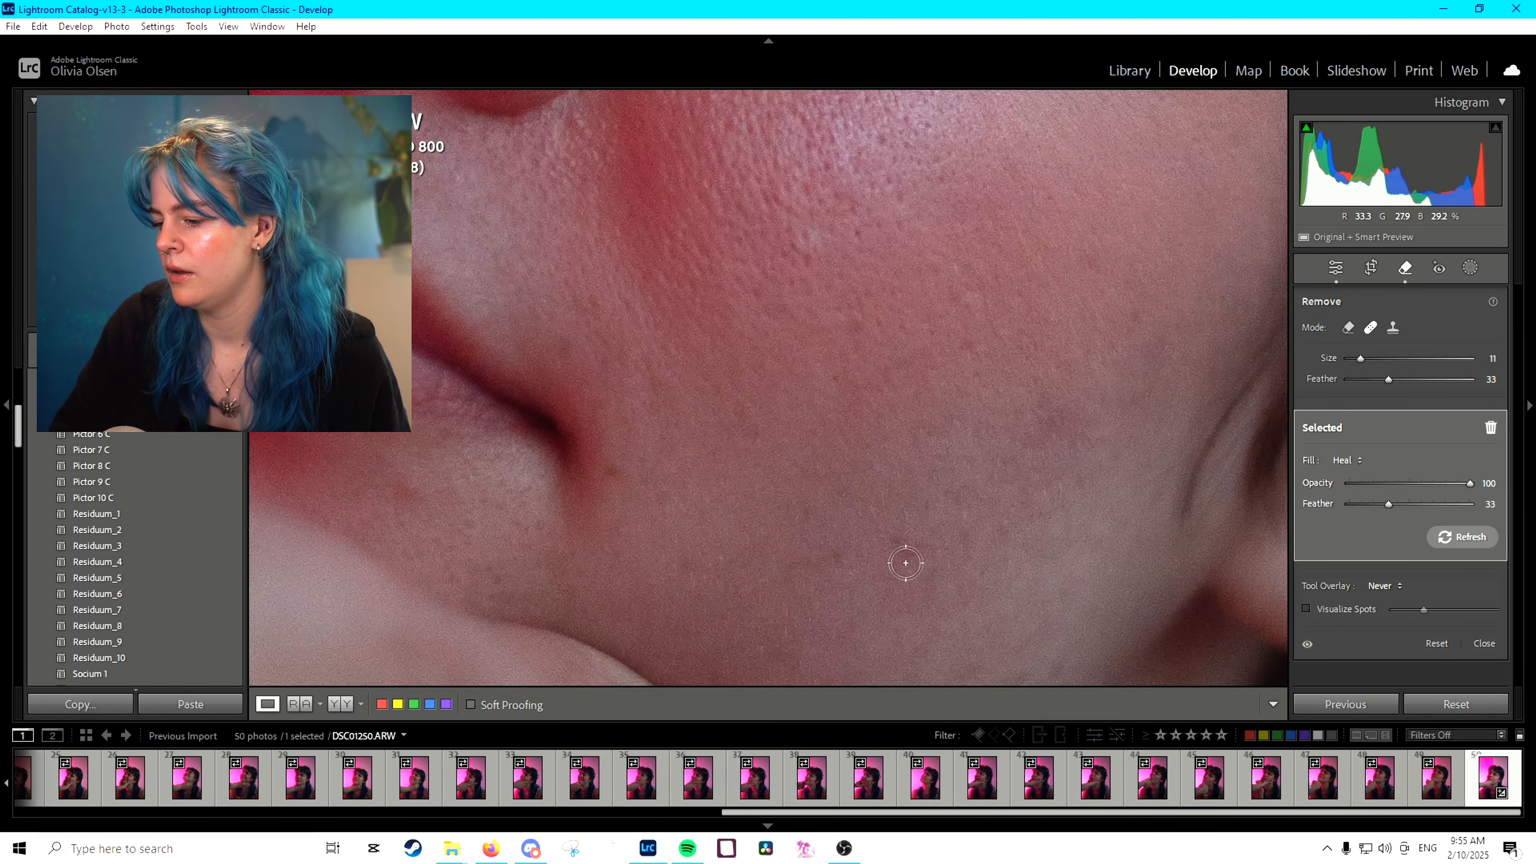
{"action": "left_click_drag", "start_coordinate": [905, 562], "coordinate": [962, 529]}
{"action": "key", "text": "z"}
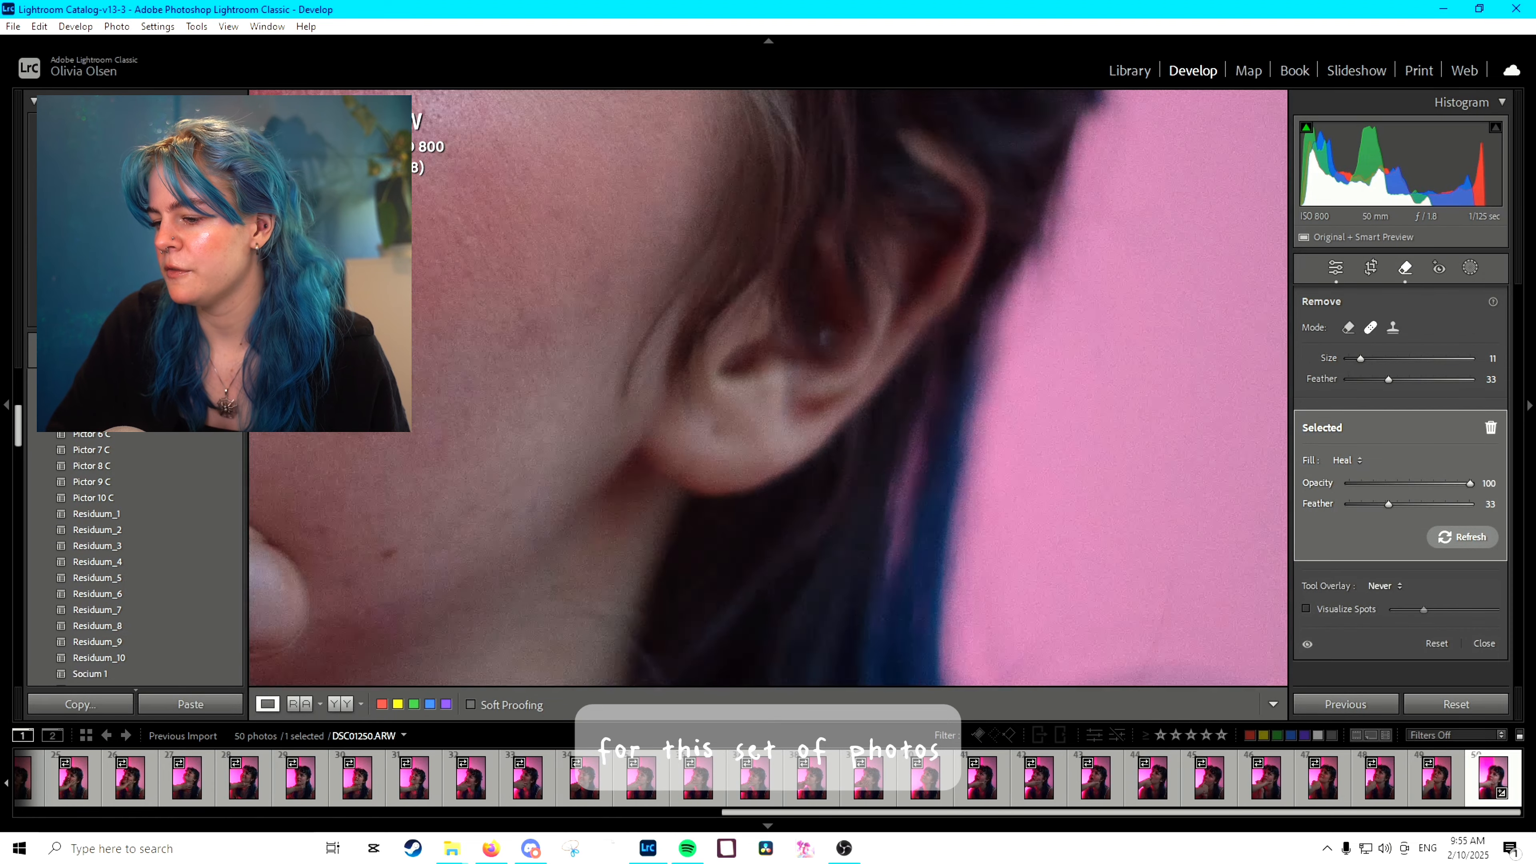
- Examine the chin, lips and cheek up close and in the full view for remaining blemishes
{"action": "key", "text": "z"}
{"action": "key", "text": "z"}
{"action": "key", "text": "z"}
{"action": "key", "text": "z"}
{"action": "key", "text": "z"}
{"action": "key", "text": "z"}
{"action": "key", "text": "z"}
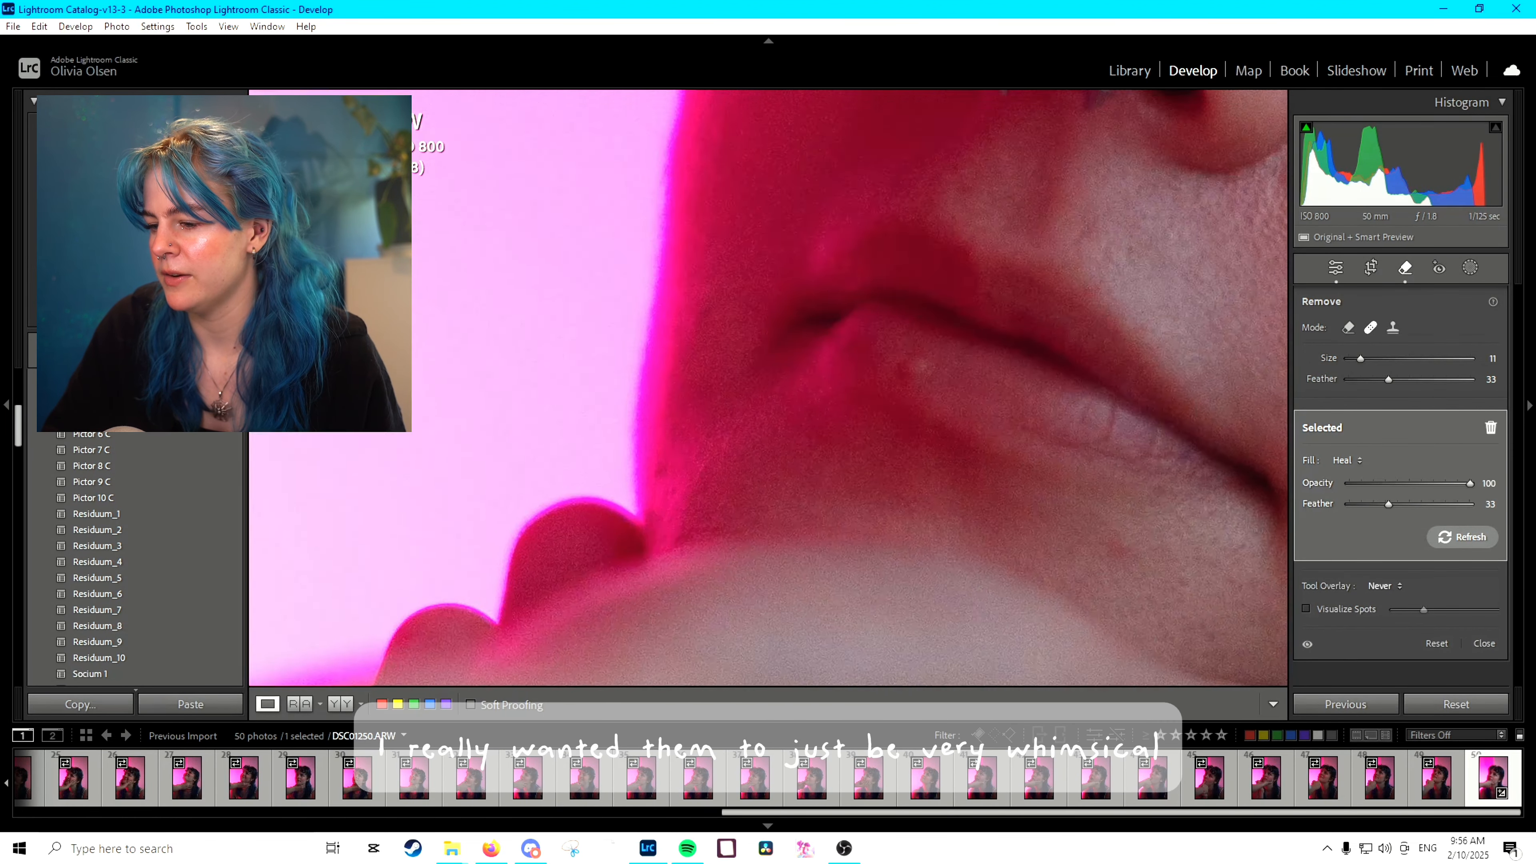
{"action": "left_click_drag", "start_coordinate": [1037, 590], "coordinate": [657, 433]}
{"action": "left_click_drag", "start_coordinate": [751, 396], "coordinate": [254, 221]}
{"action": "left_click_drag", "start_coordinate": [907, 200], "coordinate": [913, 599]}
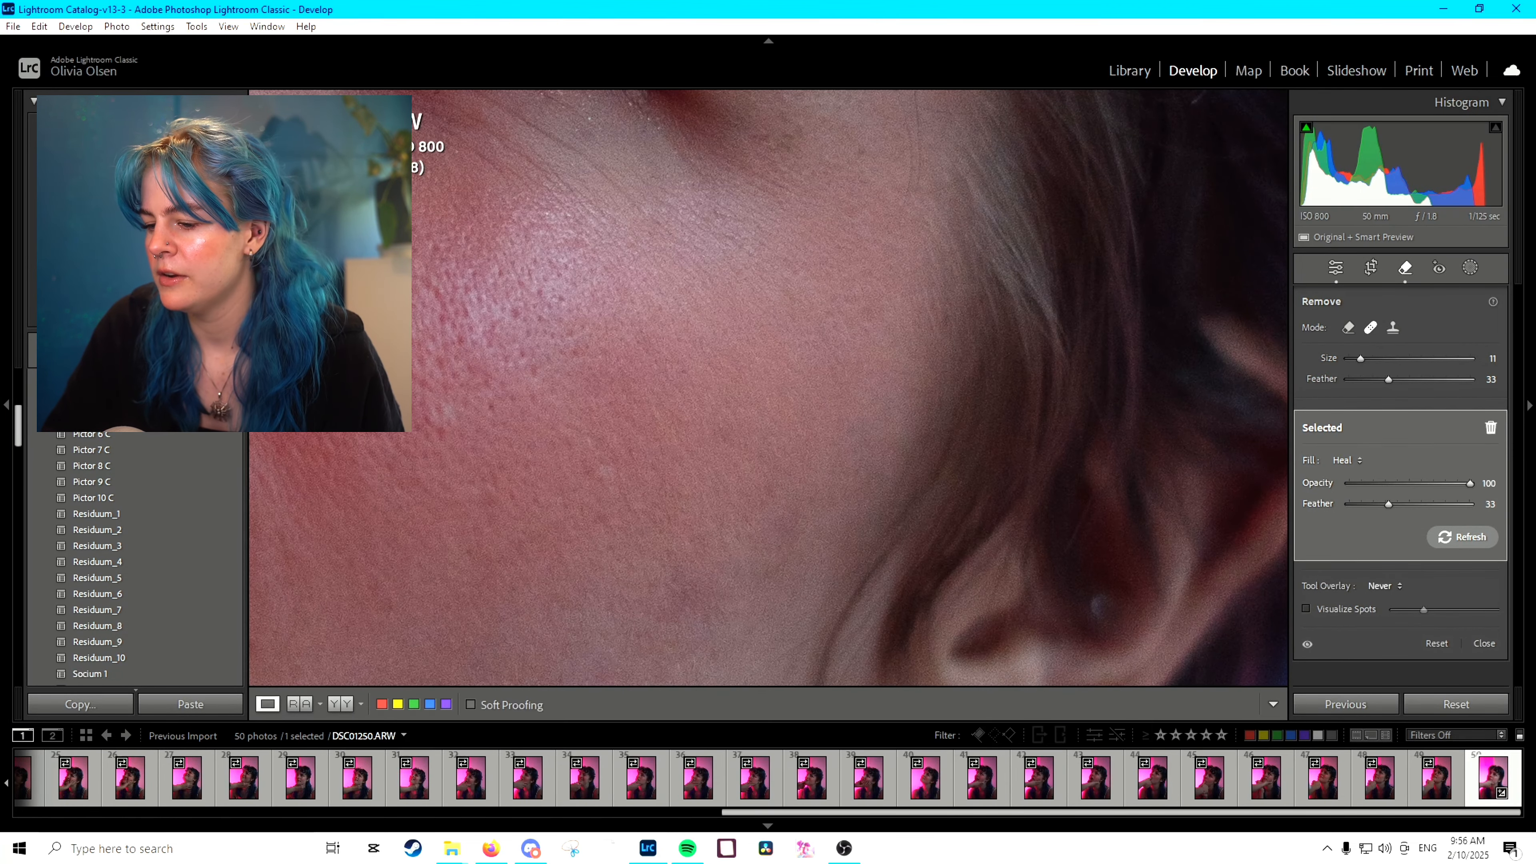
- Touch up the remaining skin spots on the face and hand with the Heal brush at size 17
{"action": "key", "text": "z"}
{"action": "key", "text": "z"}
{"action": "key", "text": "z"}
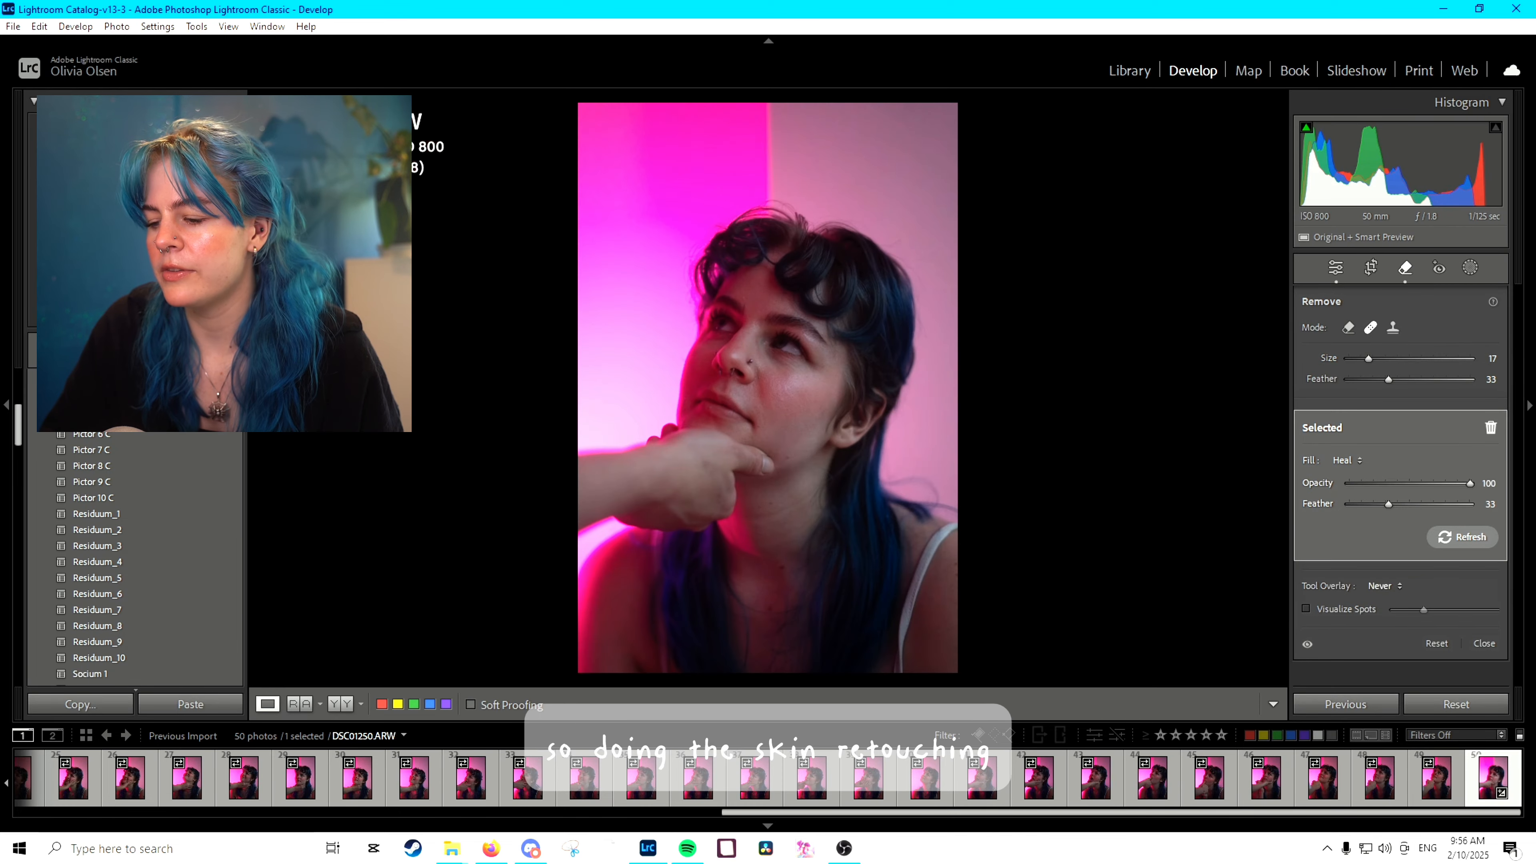
{"action": "key", "text": "z"}
{"action": "key", "text": "z"}
{"action": "key", "text": "z"}
{"action": "left_click_drag", "start_coordinate": [303, 254], "coordinate": [1270, 605]}
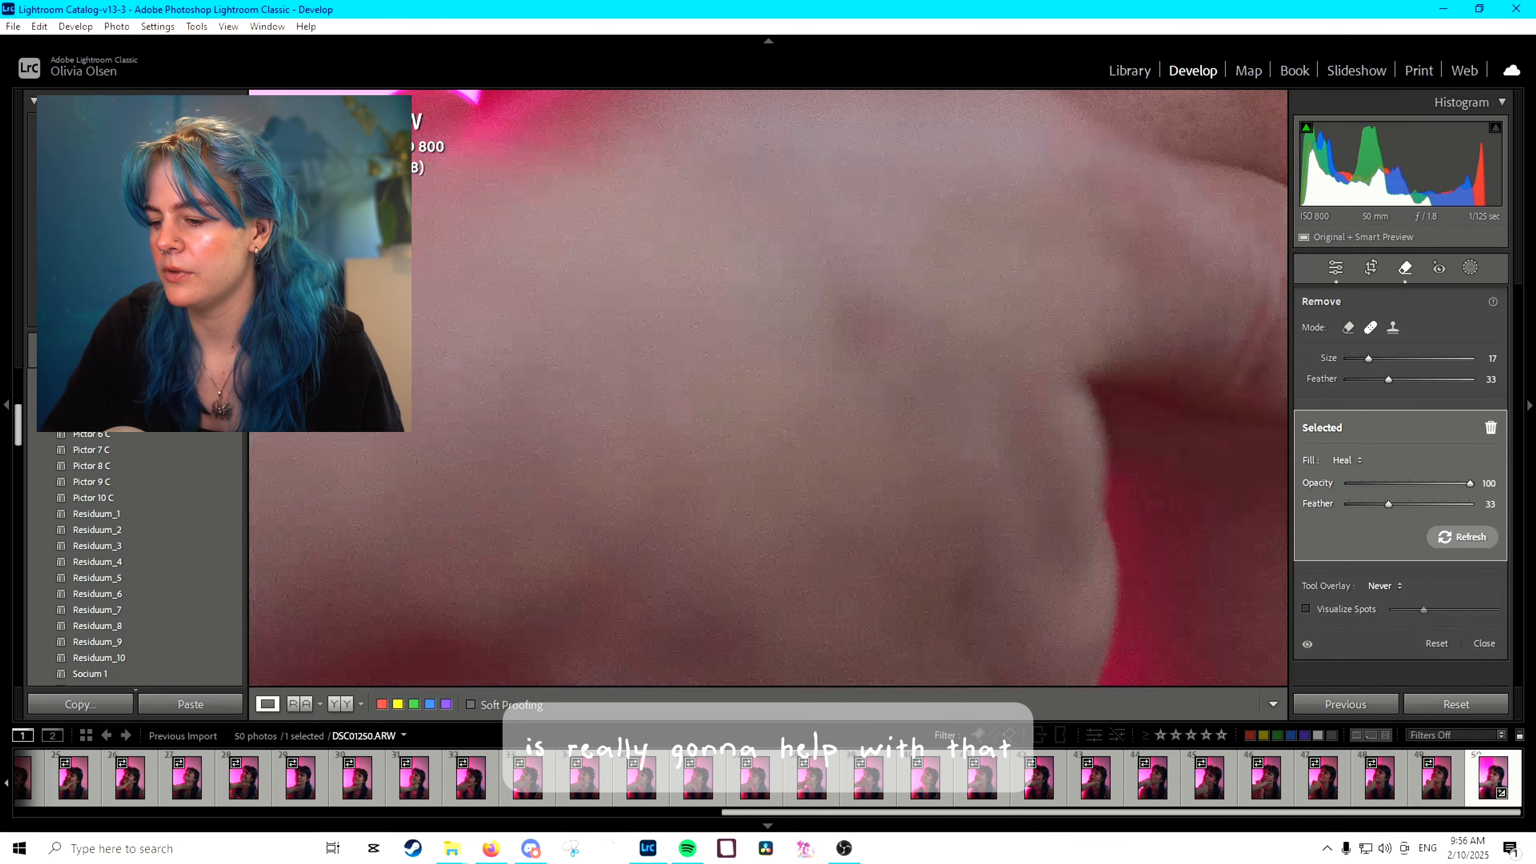
{"action": "key", "text": "z"}
{"action": "scroll", "coordinate": [705, 469], "scroll_direction": "down", "scroll_amount": 1}
- Set the photo's Temp to 6350, Contrast to -23, Highlights to +9 and Shadows to -14
{"action": "key", "text": "q"}
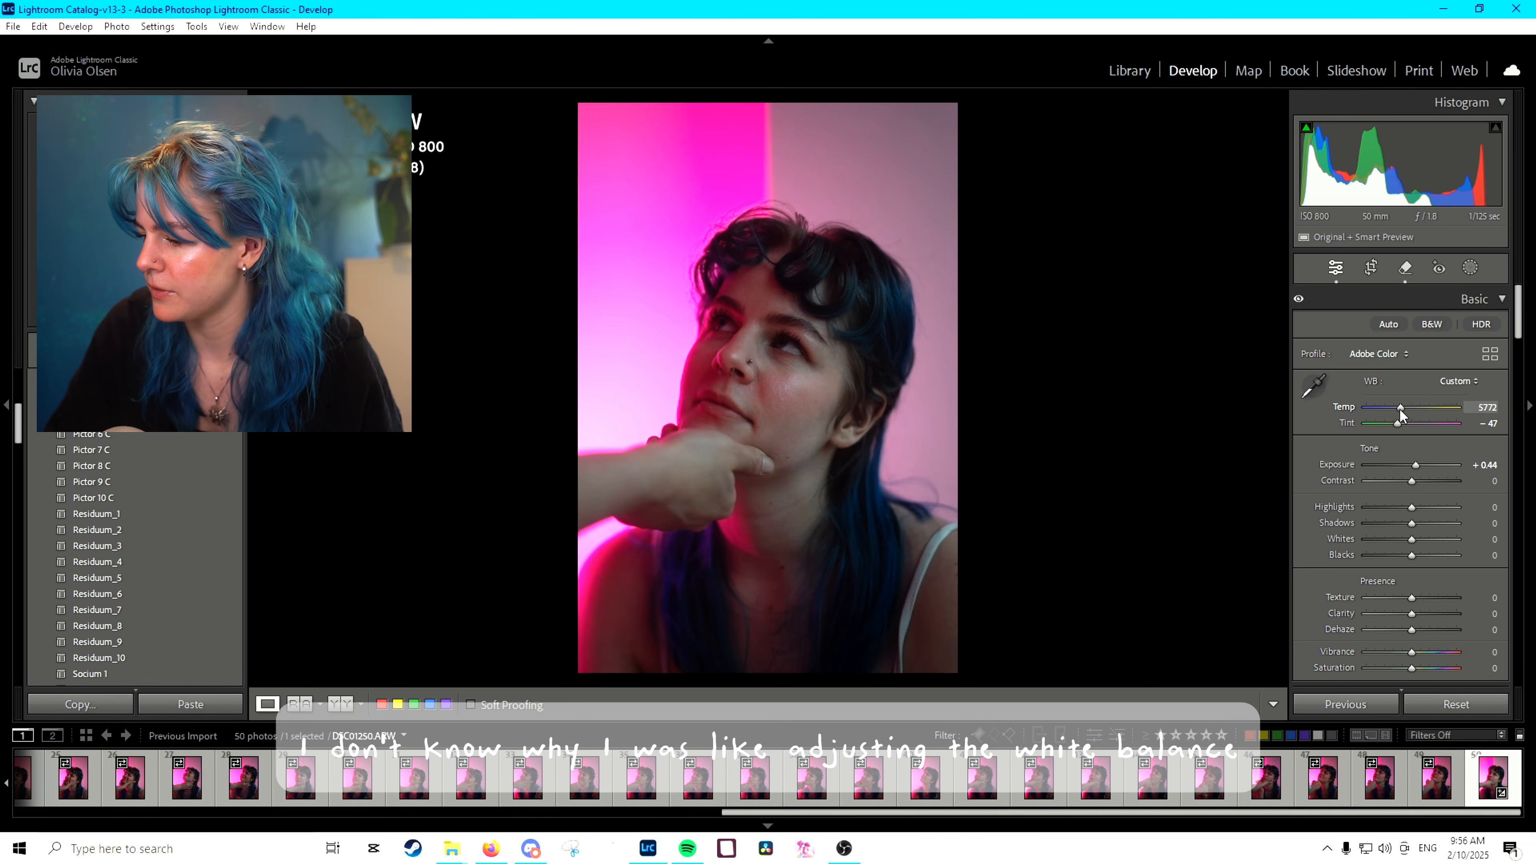
{"action": "left_click_drag", "start_coordinate": [1411, 481], "coordinate": [1405, 524]}
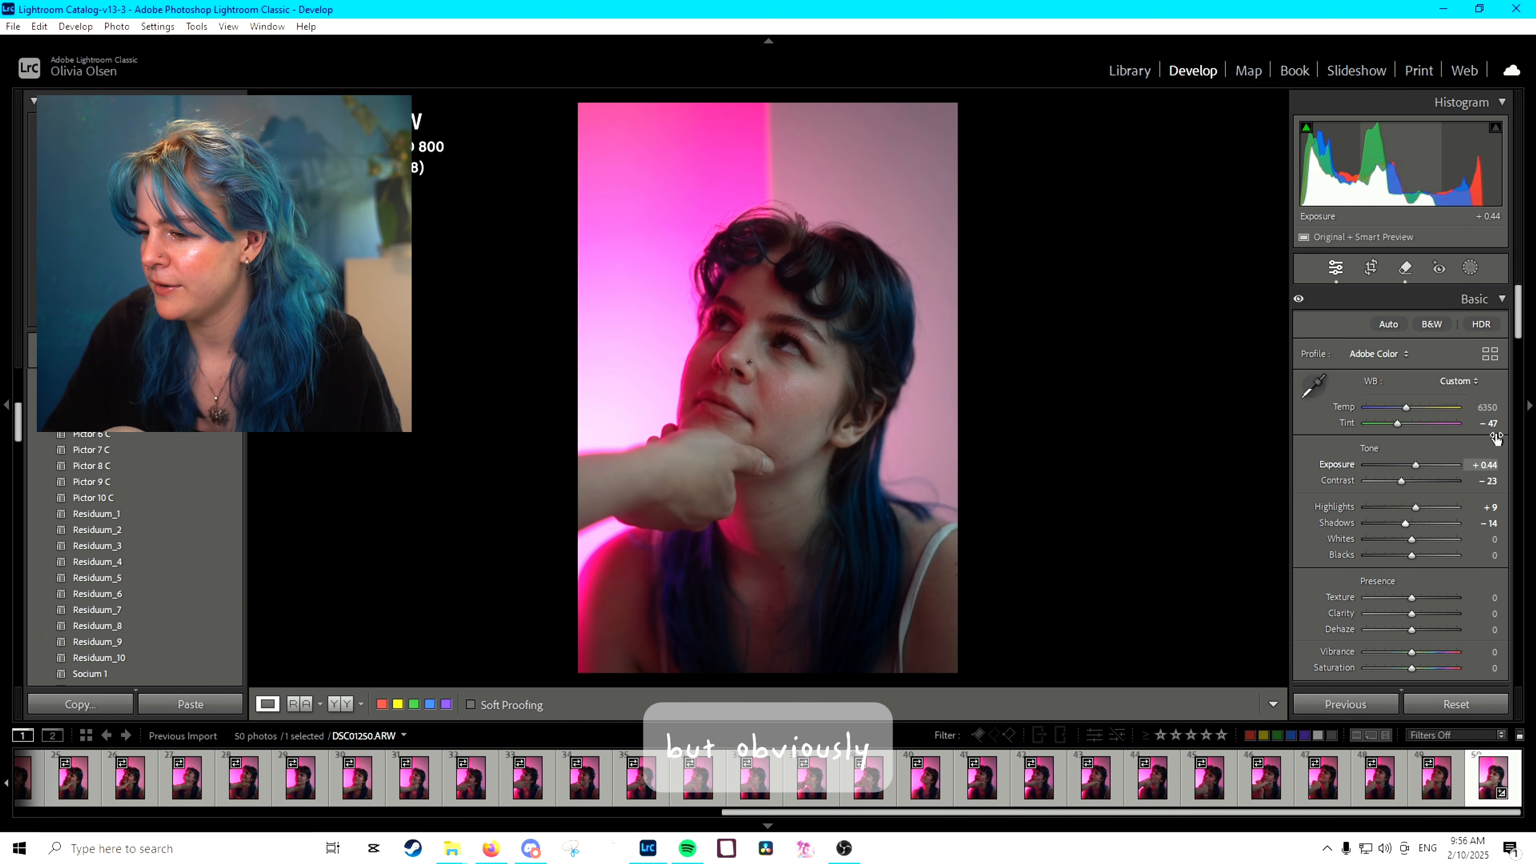
{"action": "scroll", "coordinate": [1437, 521], "scroll_direction": "down", "scroll_amount": 2}
- Mask the subject with Exposure 0.20, and add an inverted duplicate of the mask with Exposure -0.20 for the background
{"action": "key", "text": "shift+w"}
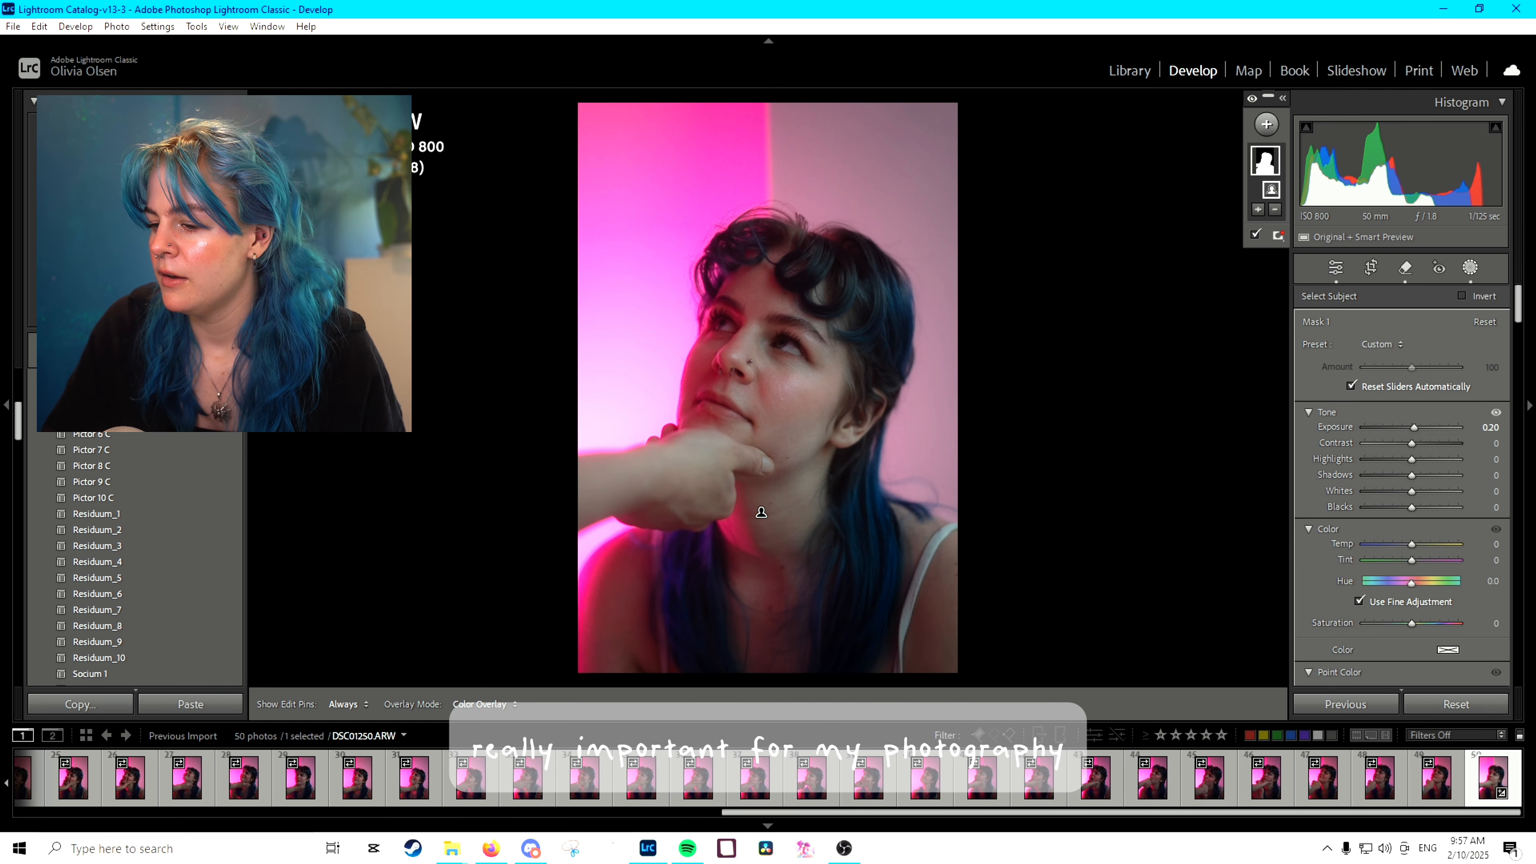
{"action": "right_click", "coordinate": [1278, 169]}
{"action": "left_click", "coordinate": [1356, 225]}
{"action": "left_click", "coordinate": [1483, 428]}
{"action": "type", "text": "-0.5"}
{"action": "key", "text": "Return"}
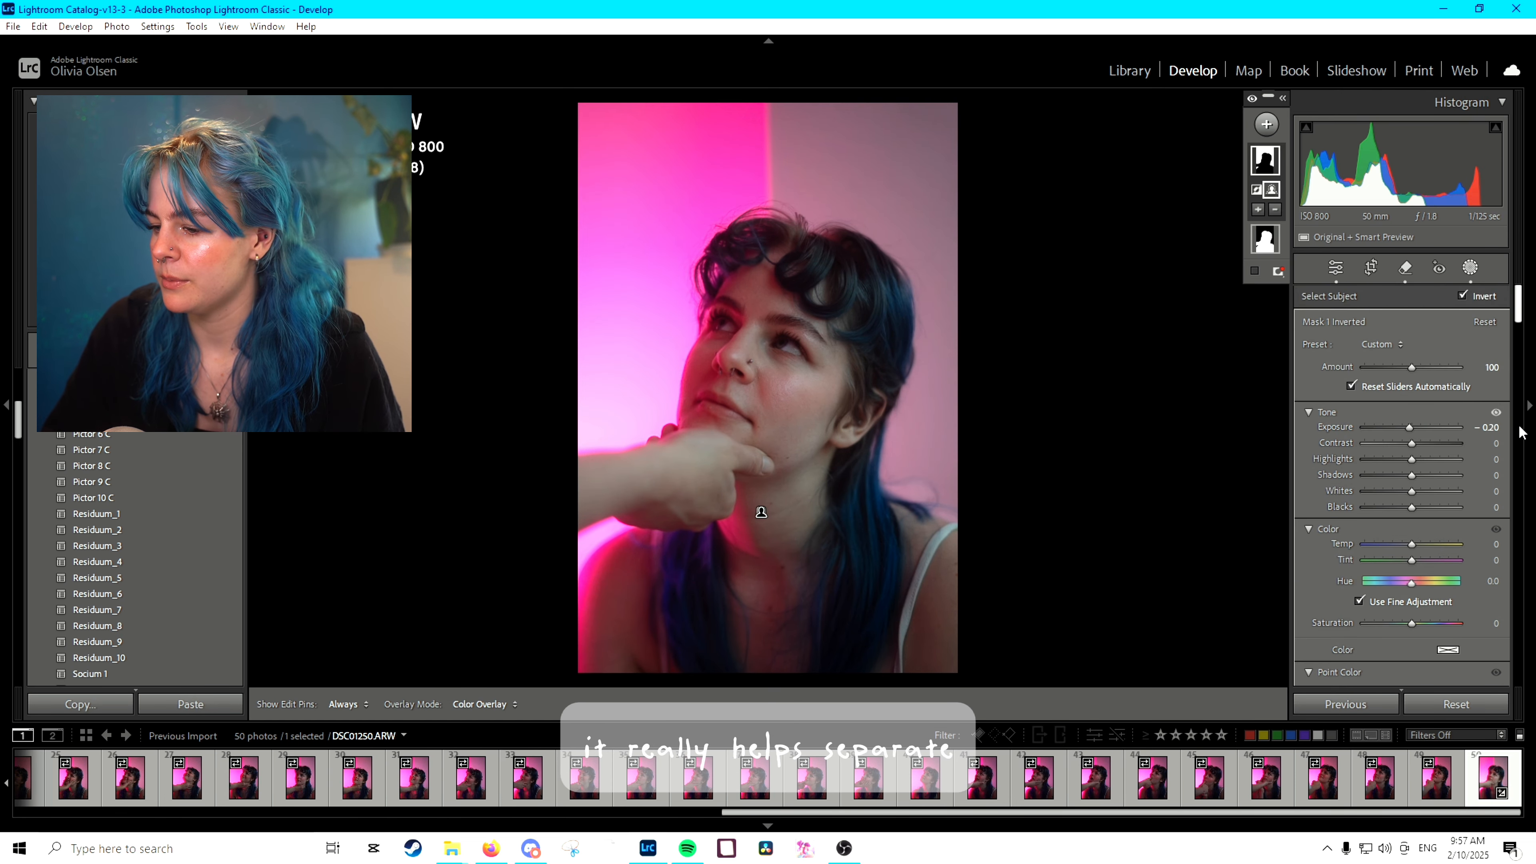
{"action": "left_click_drag", "start_coordinate": [1406, 427], "coordinate": [1450, 506]}
{"action": "key", "text": "Down"}
{"action": "left_click", "coordinate": [1496, 413]}
- Set the tone curve's Highlights to +2 and Darks to +28
{"action": "scroll", "coordinate": [1427, 578], "scroll_direction": "down", "scroll_amount": 2}
{"action": "double_click", "coordinate": [1411, 462]}
{"action": "scroll", "coordinate": [1434, 511], "scroll_direction": "down", "scroll_amount": 6}
{"action": "left_click", "coordinate": [1390, 421]}
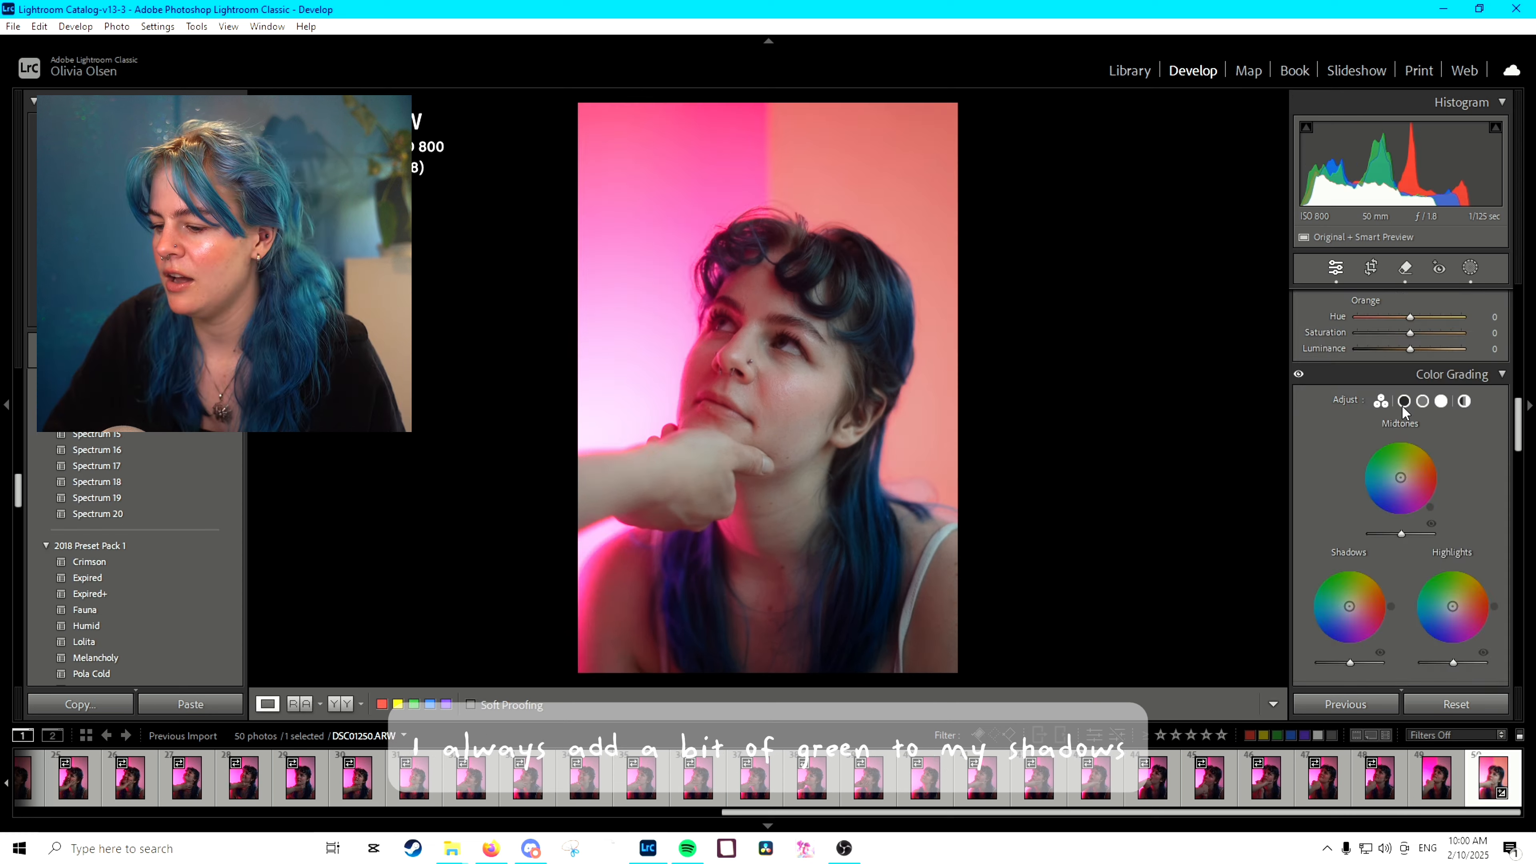
- Tint the shadows green in Color Grading with Hue 111 and Saturation 10
{"action": "left_click", "coordinate": [1441, 516]}
{"action": "left_click_drag", "start_coordinate": [1444, 563], "coordinate": [1374, 557]}
{"action": "scroll", "coordinate": [1396, 541], "scroll_direction": "down", "scroll_amount": 4}
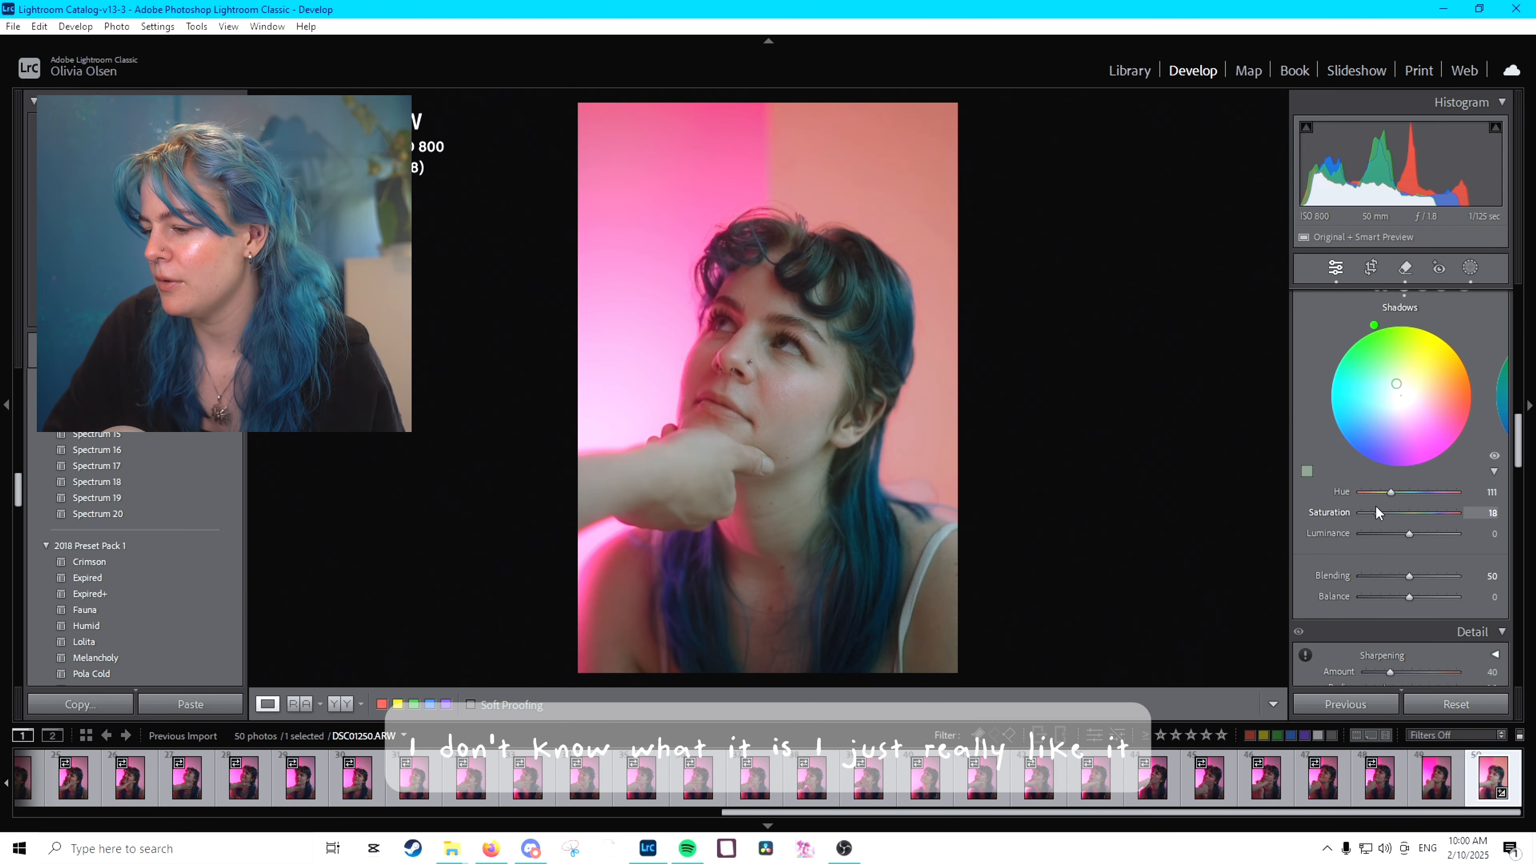
{"action": "left_click_drag", "start_coordinate": [1375, 511], "coordinate": [1370, 514]}
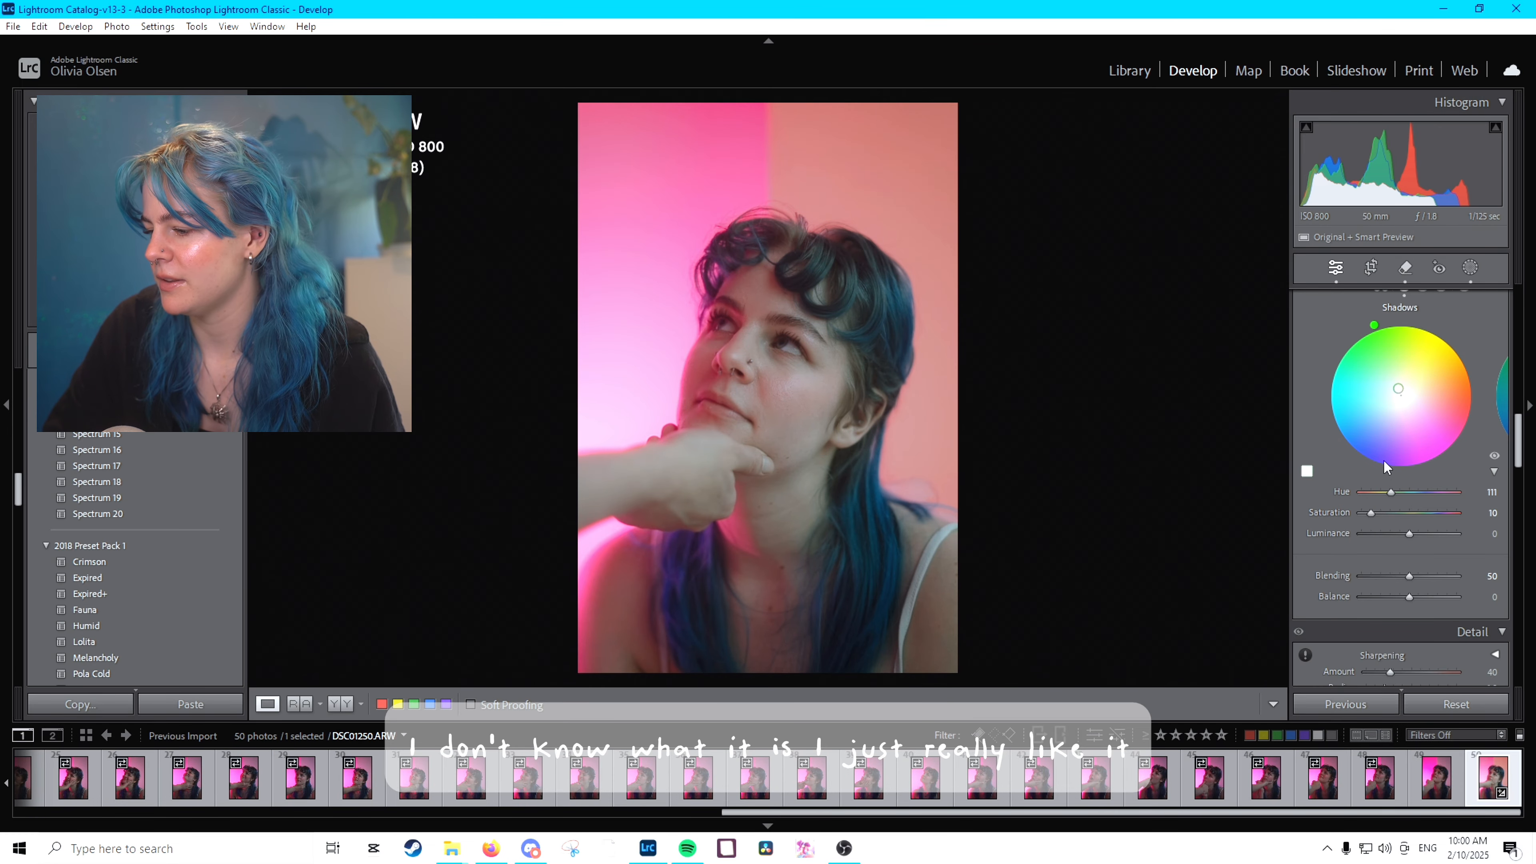
- Shift the magentas toward red, boost the blue saturation and set the purple hue to -45 in the Color Mixer
{"action": "scroll", "coordinate": [1464, 451], "scroll_direction": "up", "scroll_amount": 5}
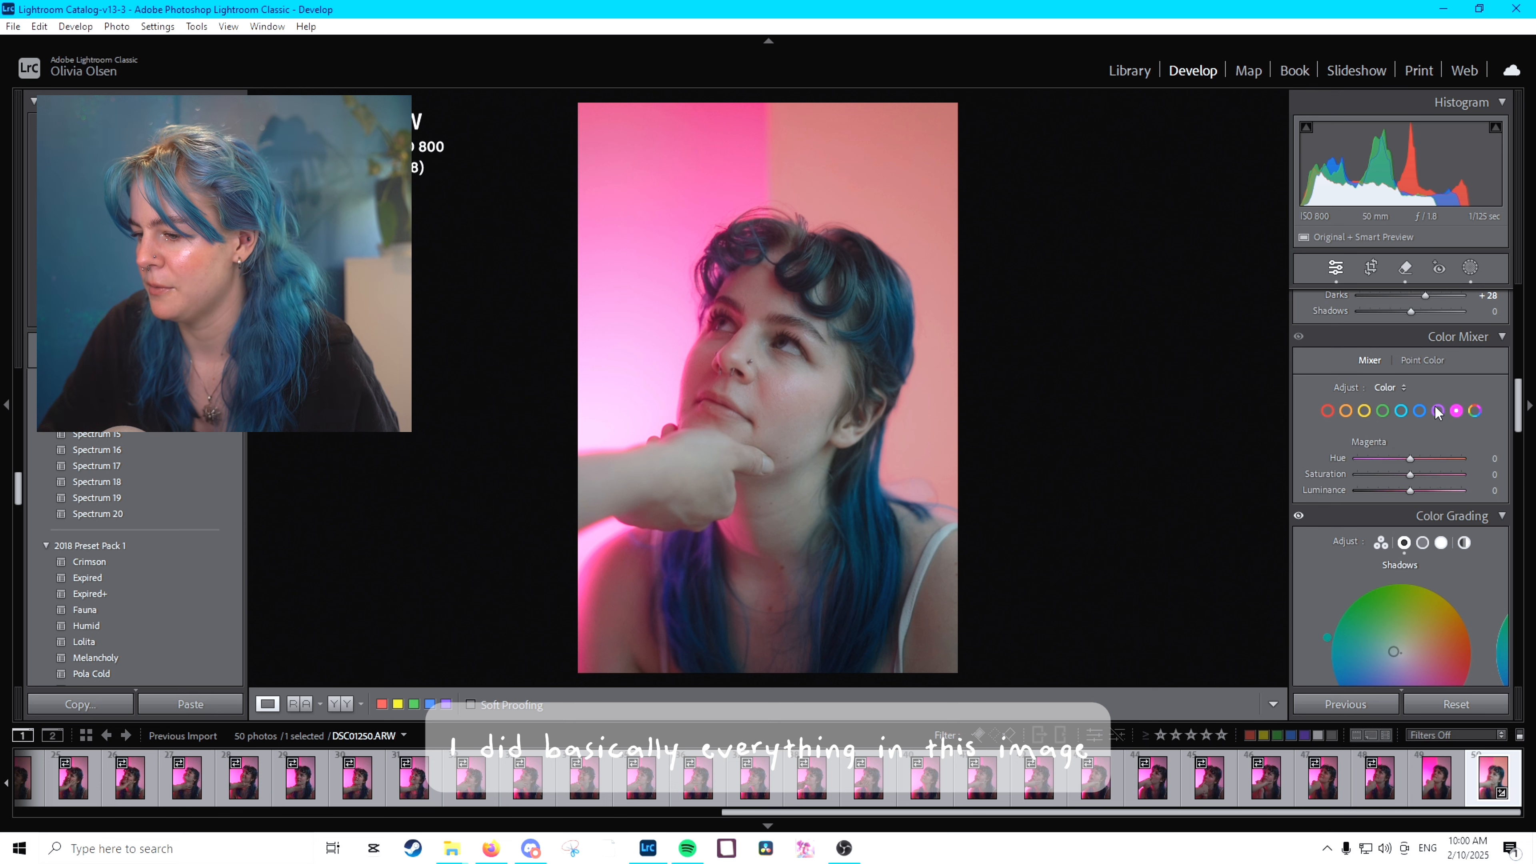
{"action": "left_click_drag", "start_coordinate": [1421, 458], "coordinate": [1445, 455]}
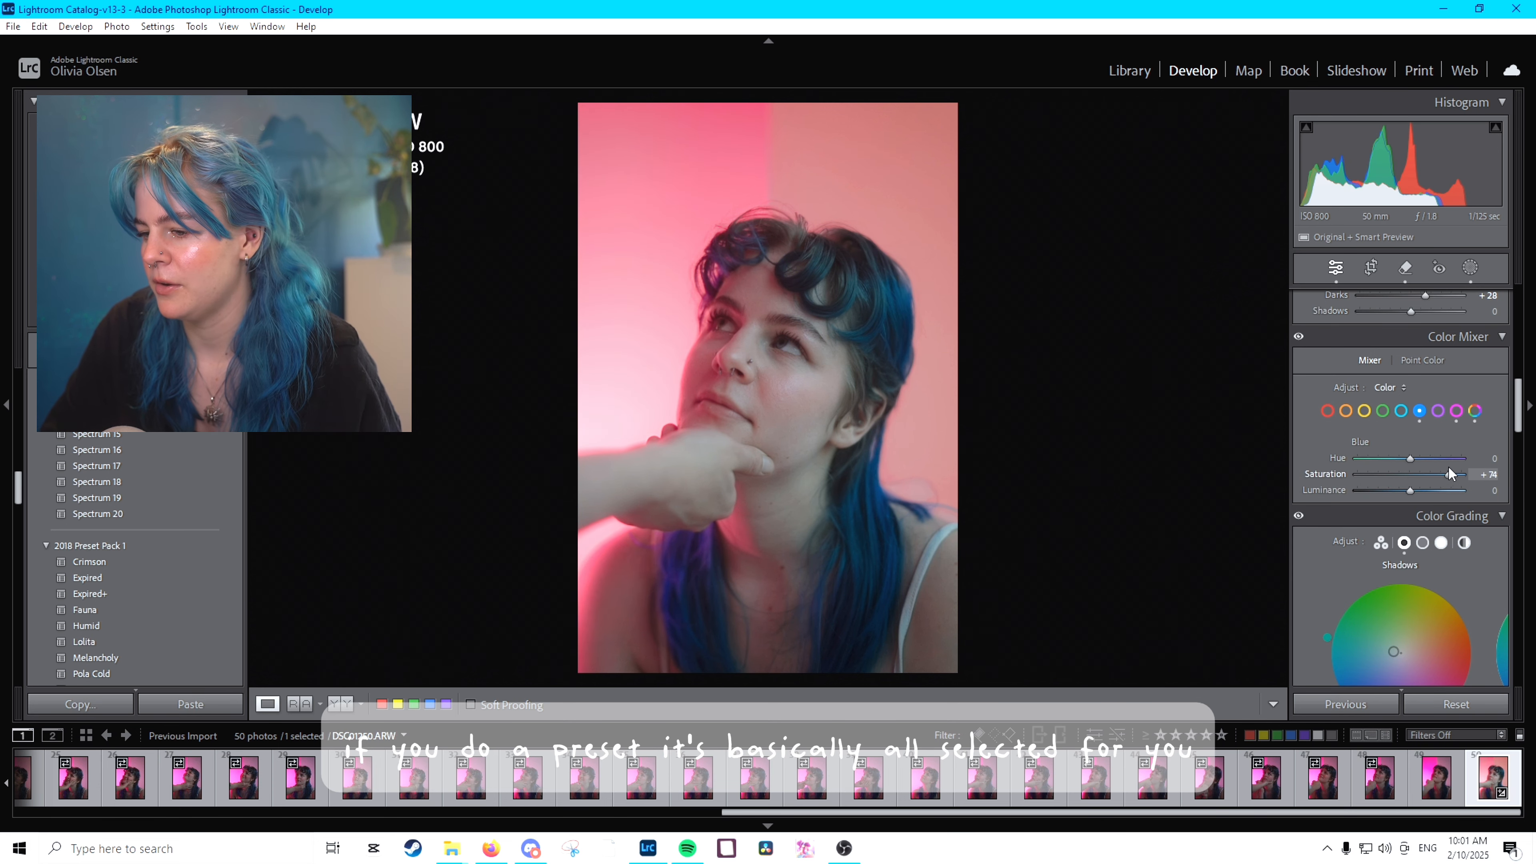
{"action": "left_click", "coordinate": [1299, 337]}
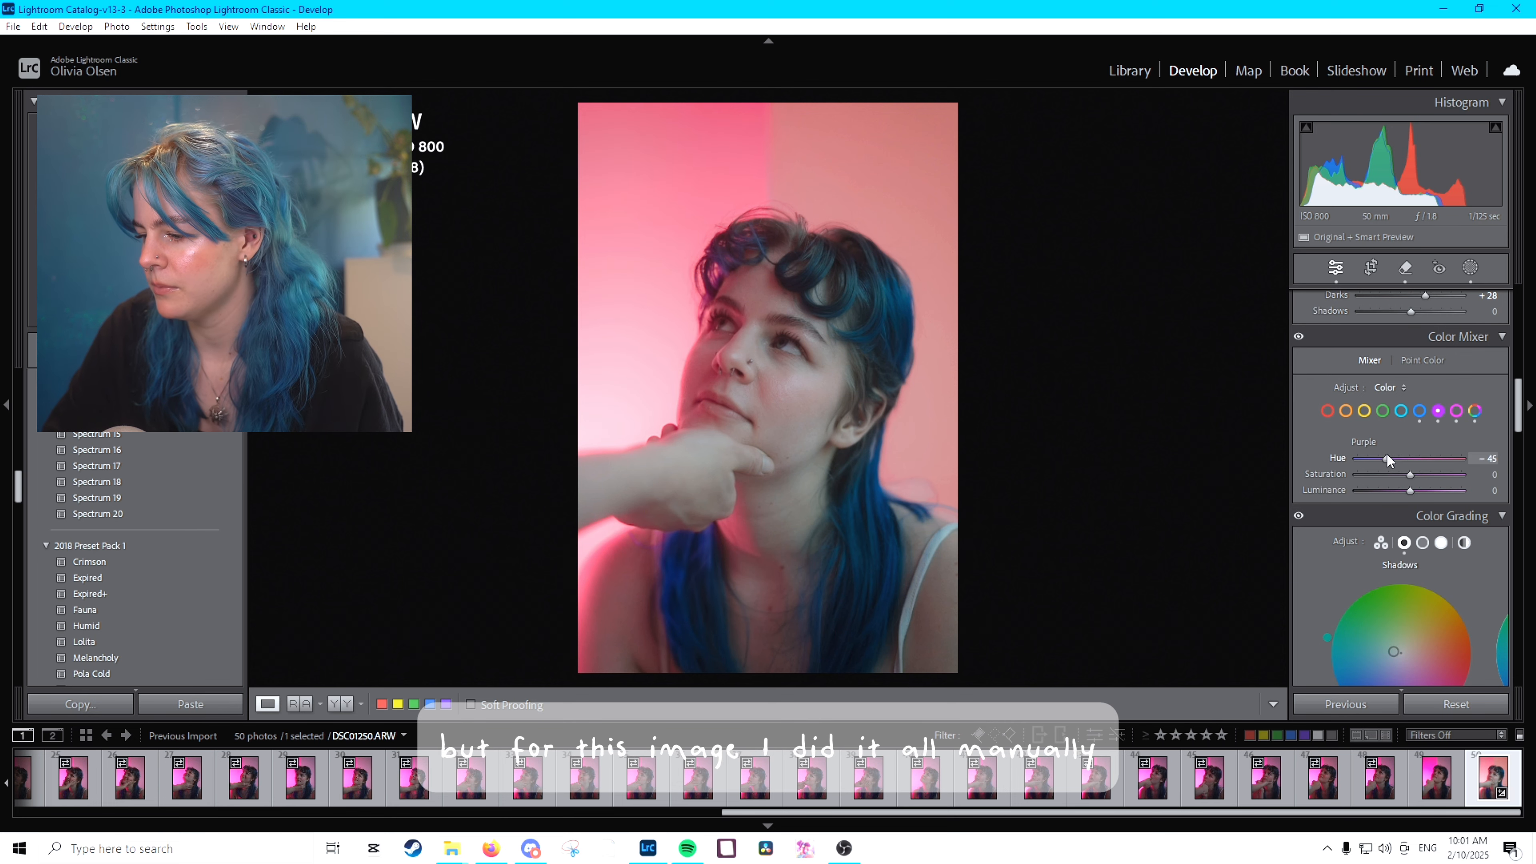
- Compare the photo with and without the tone curve adjustments
{"action": "scroll", "coordinate": [1330, 393], "scroll_direction": "up", "scroll_amount": 5}
{"action": "left_click", "coordinate": [1299, 347]}
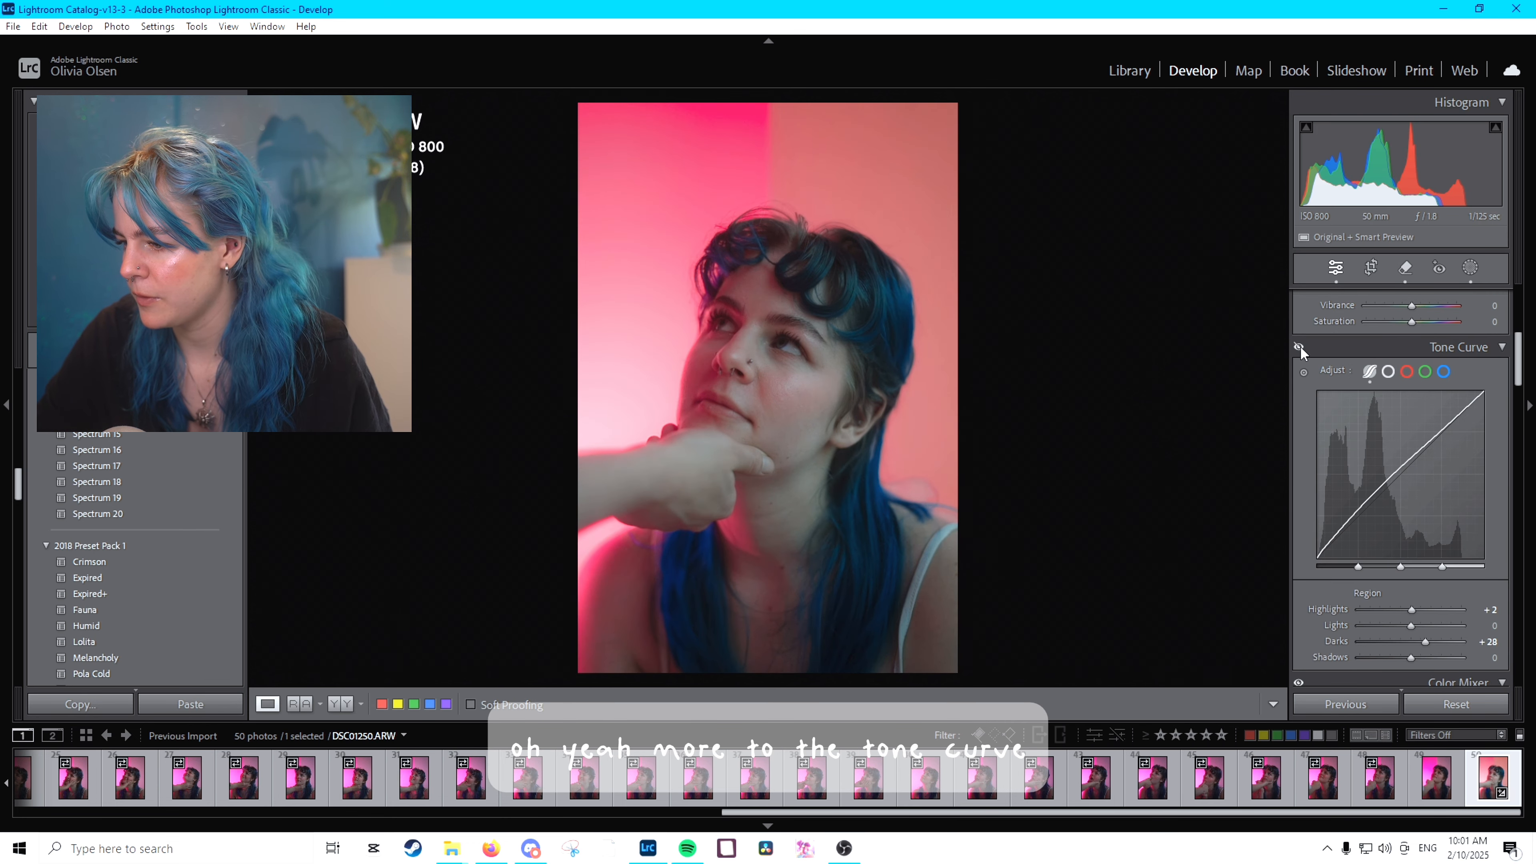
{"action": "left_click", "coordinate": [1299, 347]}
- Try reshaping the tone curve's red channel and its Darks region, and undo the changes
{"action": "left_click", "coordinate": [1406, 370]}
{"action": "left_click_drag", "start_coordinate": [1411, 463], "coordinate": [1386, 439]}
{"action": "left_click", "coordinate": [1369, 370]}
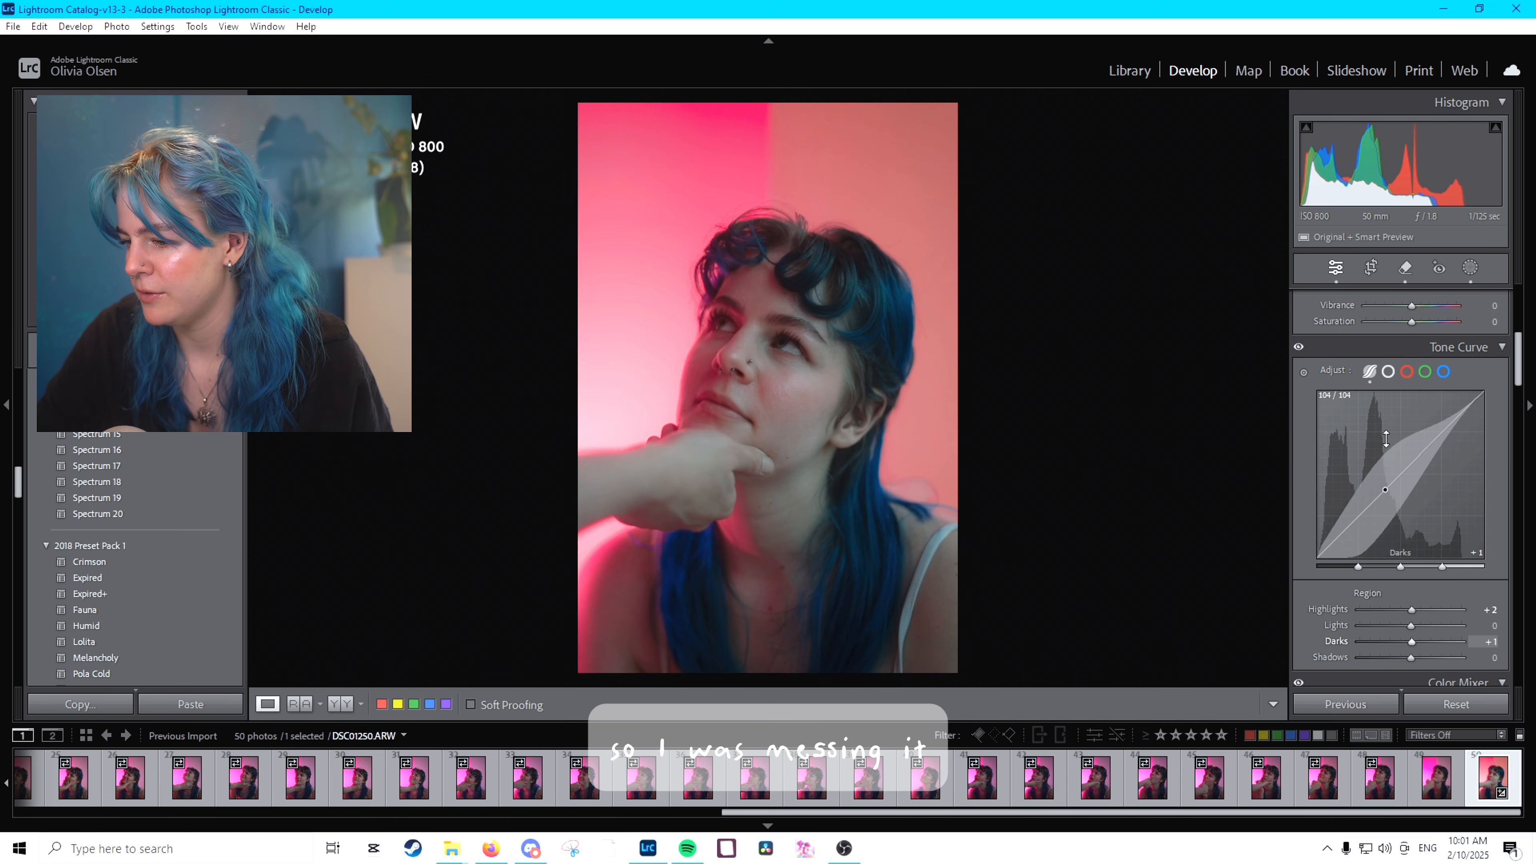
{"action": "key", "text": "ctrl+z"}
{"action": "key", "text": "ctrl+z"}
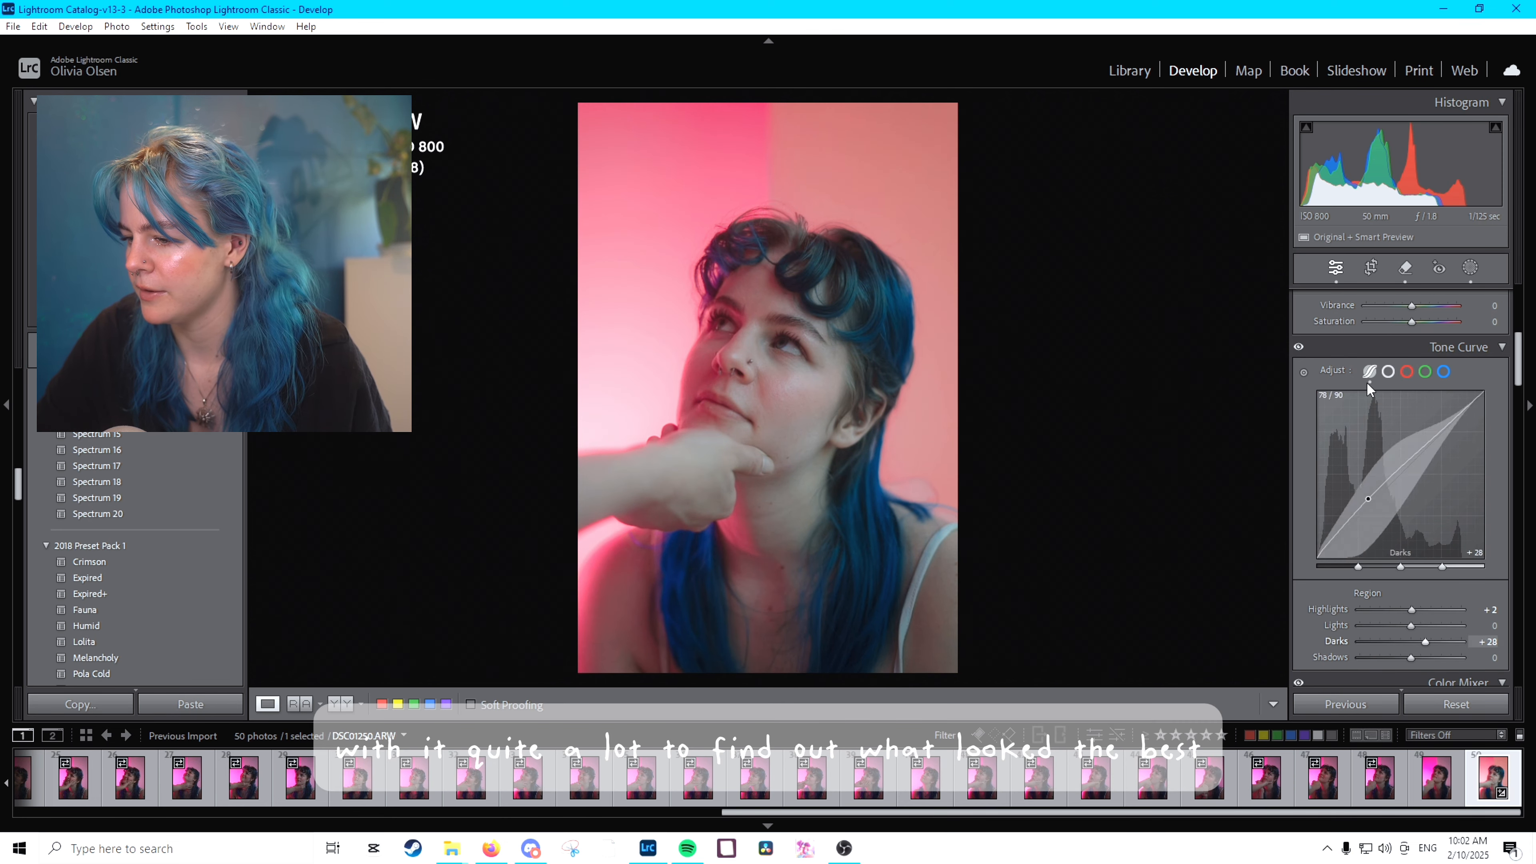
- Set the photo's Exposure to 0.00 and Whites to +68
{"action": "scroll", "coordinate": [1306, 371], "scroll_direction": "up", "scroll_amount": 5}
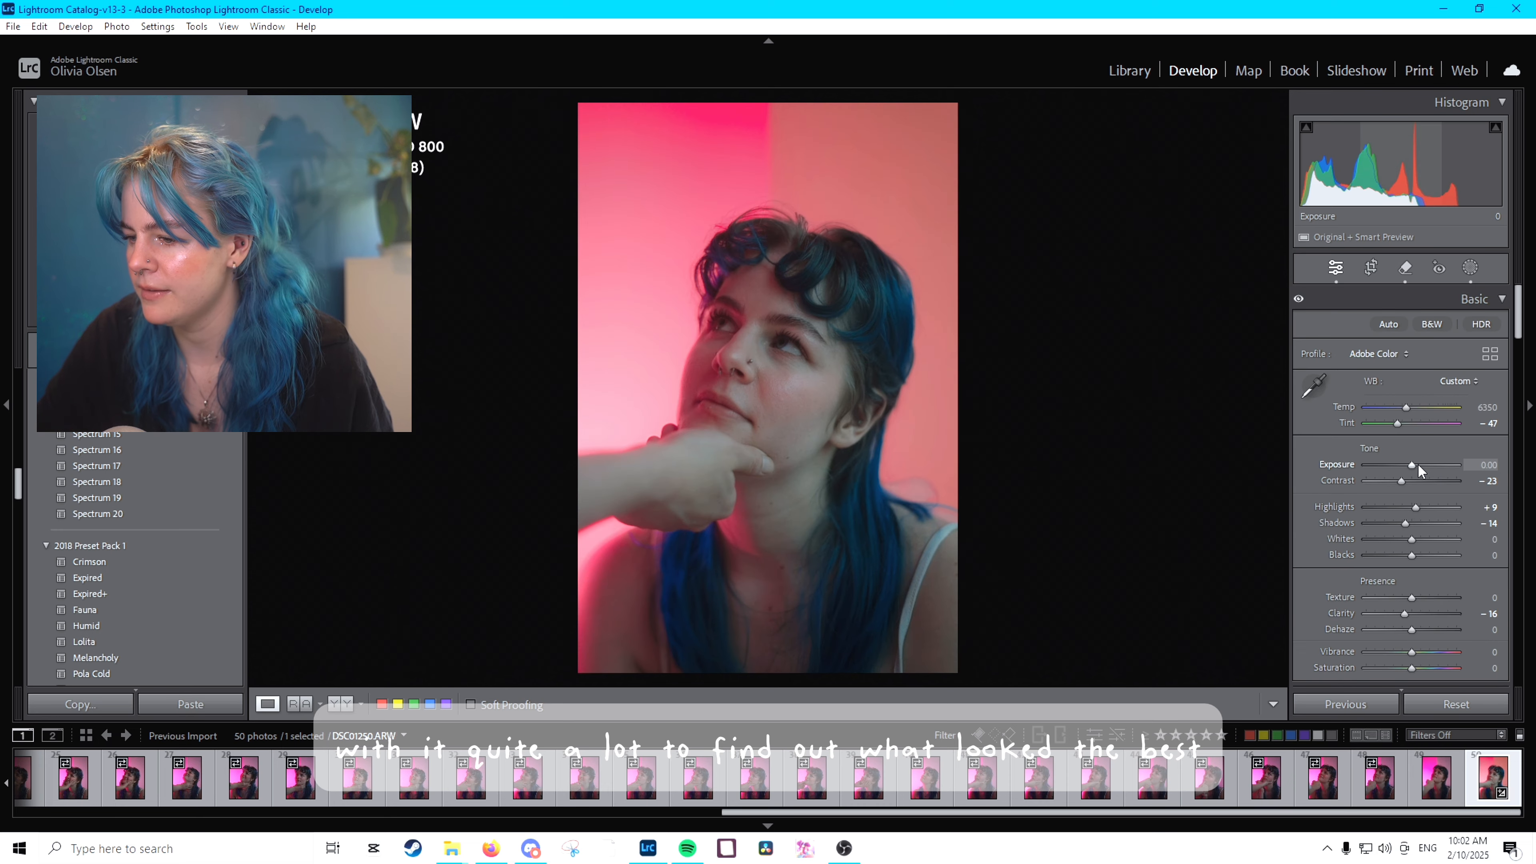
{"action": "left_click_drag", "start_coordinate": [1407, 546], "coordinate": [1446, 546]}
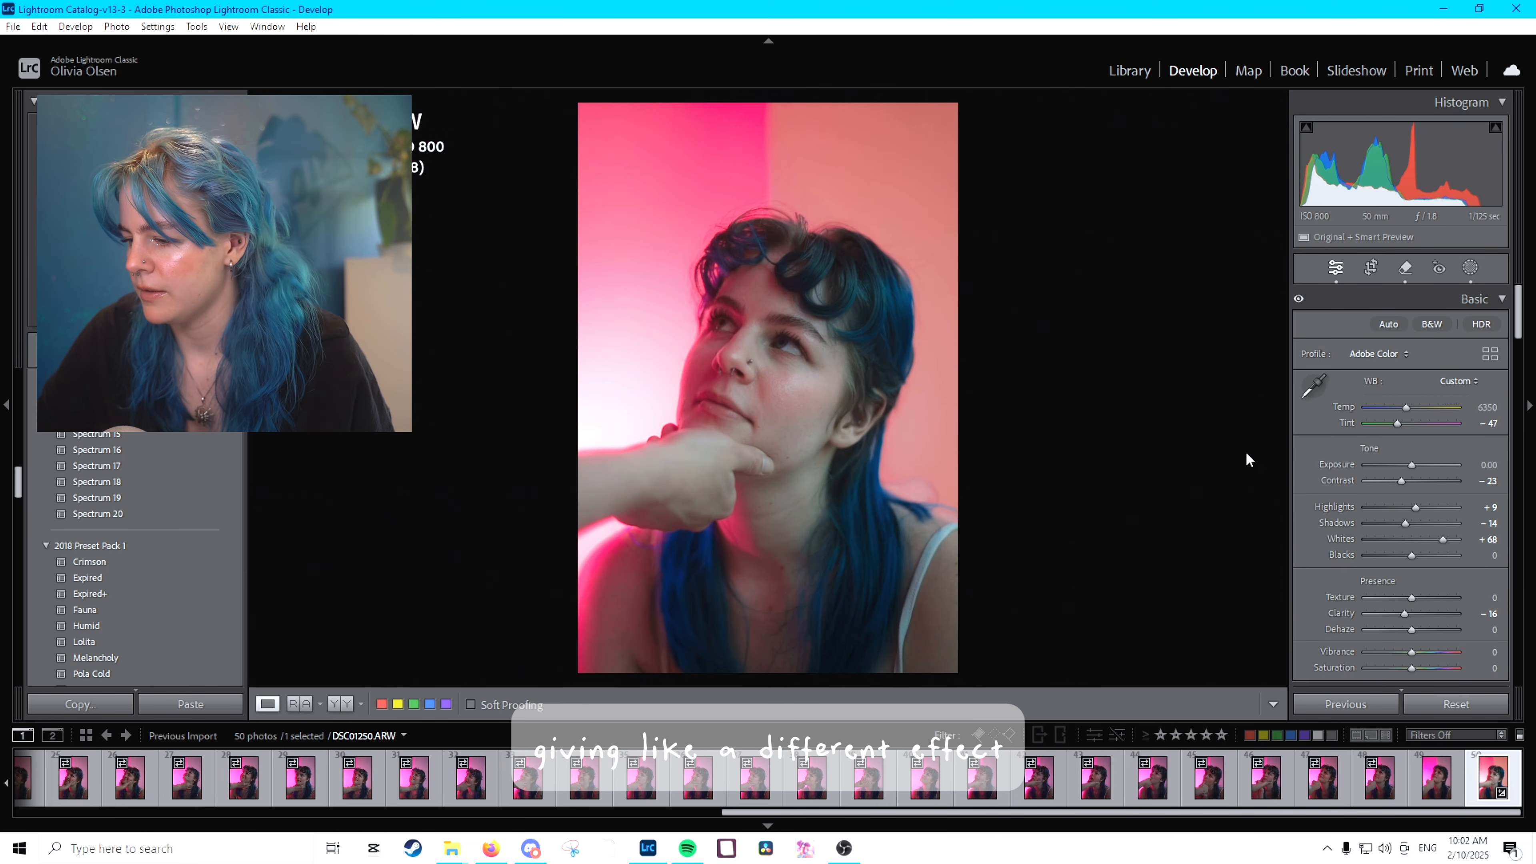
- Add film grain with Amount 54, Size 17 and Roughness 20
{"action": "scroll", "coordinate": [1409, 495], "scroll_direction": "down", "scroll_amount": 15}
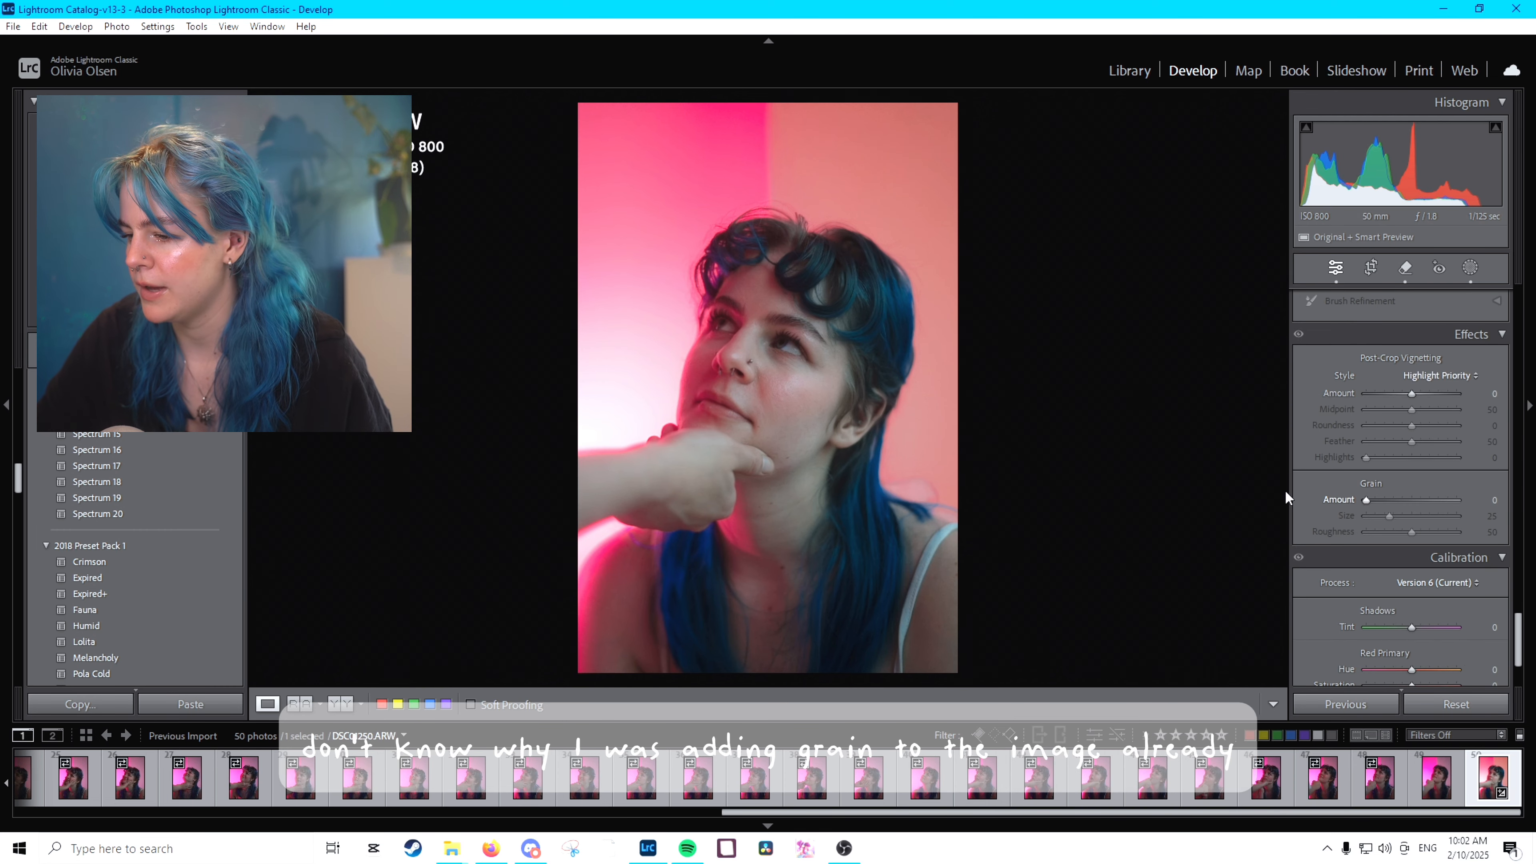
{"action": "key", "text": "z"}
{"action": "left_click", "coordinate": [582, 373]}
{"action": "left_click_drag", "start_coordinate": [1419, 513], "coordinate": [1381, 536]}
{"action": "scroll", "coordinate": [1311, 440], "scroll_direction": "down", "scroll_amount": 2}
- Calibrate the colors with Shadows Tint +26, Red Primary Hue 0, Green Primary Hue +37 and Blue Primary Hue +60
{"action": "scroll", "coordinate": [1298, 447], "scroll_direction": "down", "scroll_amount": 1}
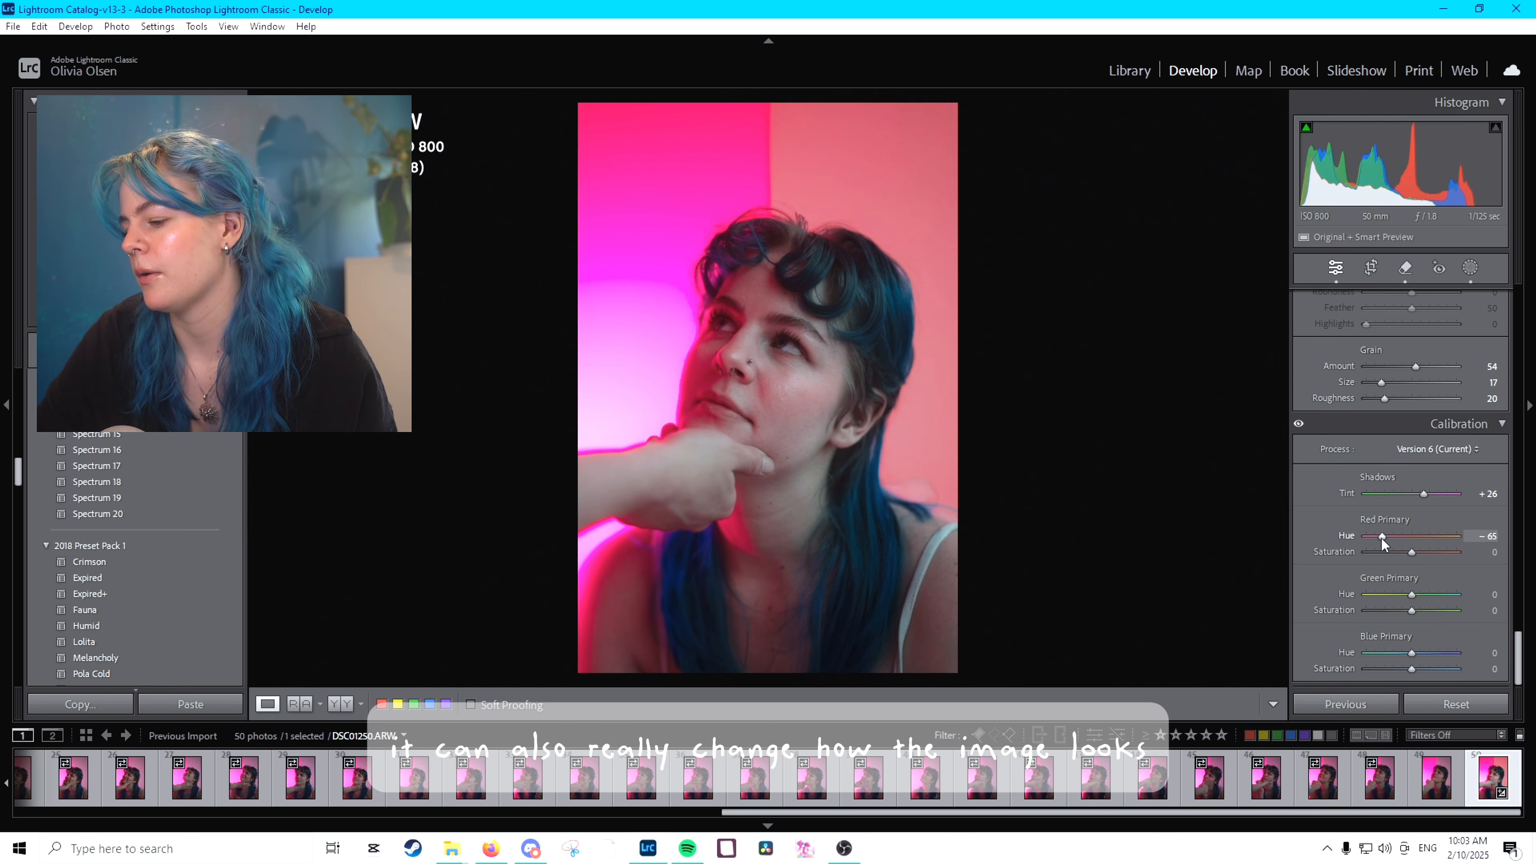
{"action": "double_click", "coordinate": [1382, 536]}
{"action": "mouse_move", "coordinate": [1411, 594]}
{"action": "left_mouse_down"}
{"action": "mouse_move", "coordinate": [1396, 593]}
{"action": "mouse_move", "coordinate": [1428, 594]}
{"action": "left_mouse_up"}
{"action": "left_click", "coordinate": [1298, 425]}
{"action": "left_click_drag", "start_coordinate": [1409, 656], "coordinate": [1440, 674]}
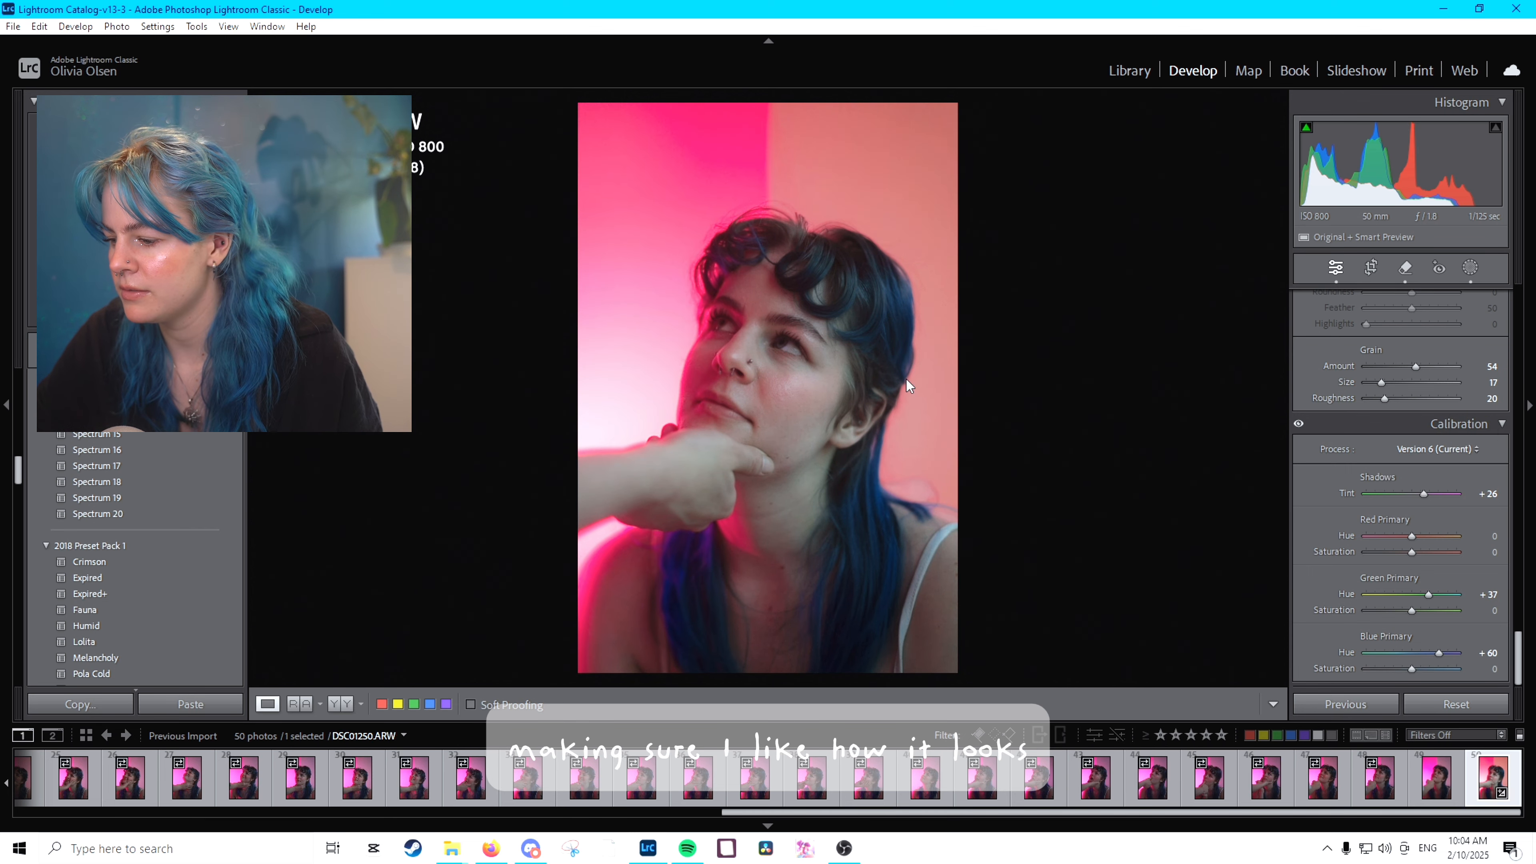
- Compare the photo before and after, and cool the subject mask slightly with Temp -4
{"action": "key", "text": "y"}
{"action": "key", "text": "y"}
{"action": "left_click", "coordinate": [1469, 268]}
{"action": "left_click", "coordinate": [1264, 197]}
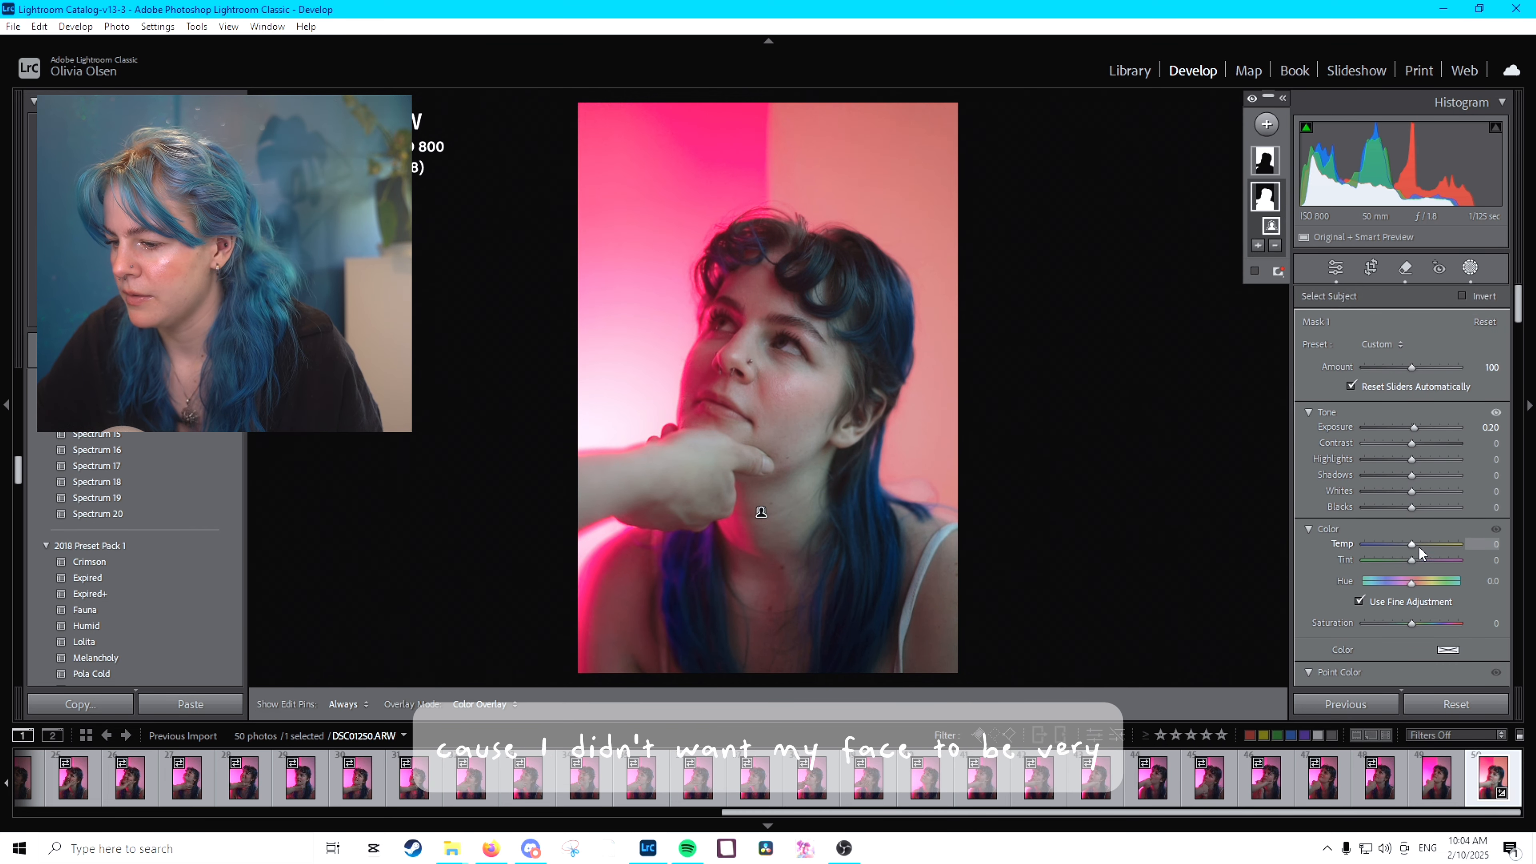
{"action": "mouse_move", "coordinate": [1420, 552]}
{"action": "left_mouse_down"}
{"action": "mouse_move", "coordinate": [1399, 560]}
{"action": "mouse_move", "coordinate": [1395, 544]}
{"action": "left_mouse_up"}
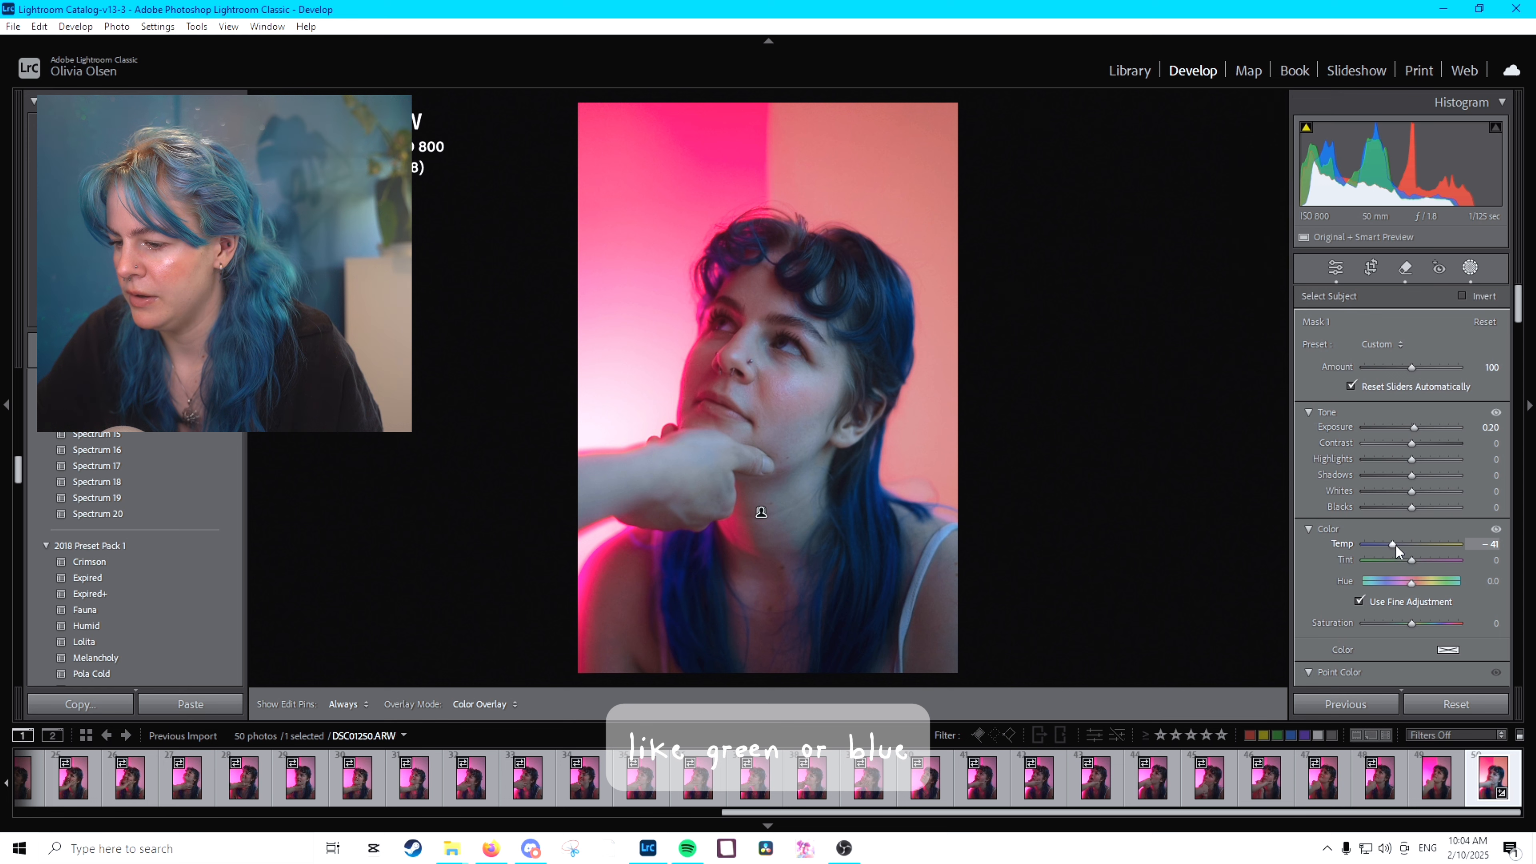
{"action": "left_click", "coordinate": [1249, 98]}
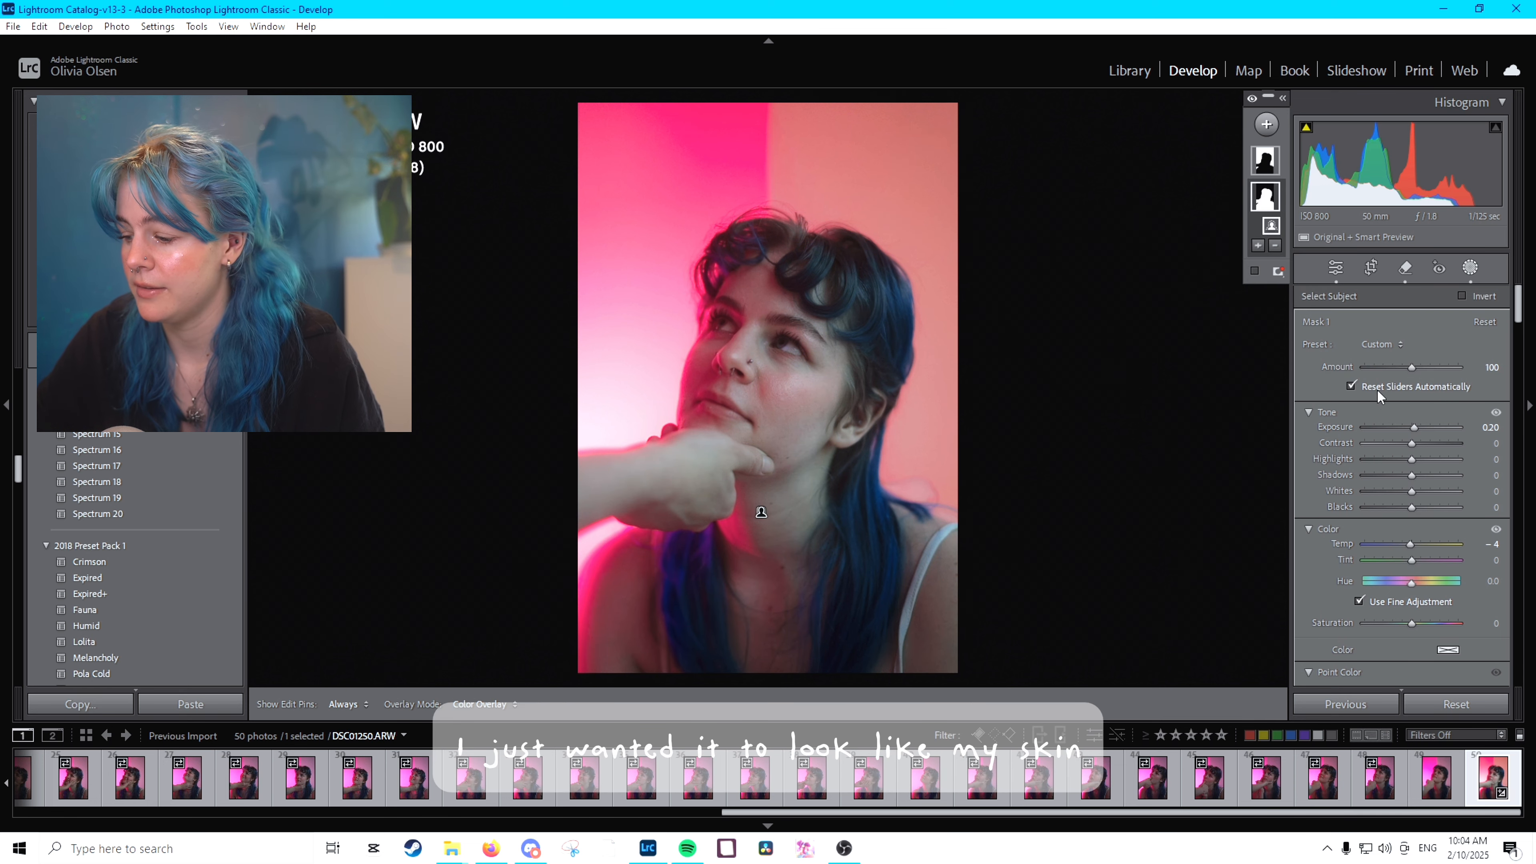
{"action": "left_click", "coordinate": [1496, 529]}
{"action": "left_click", "coordinate": [1469, 266]}
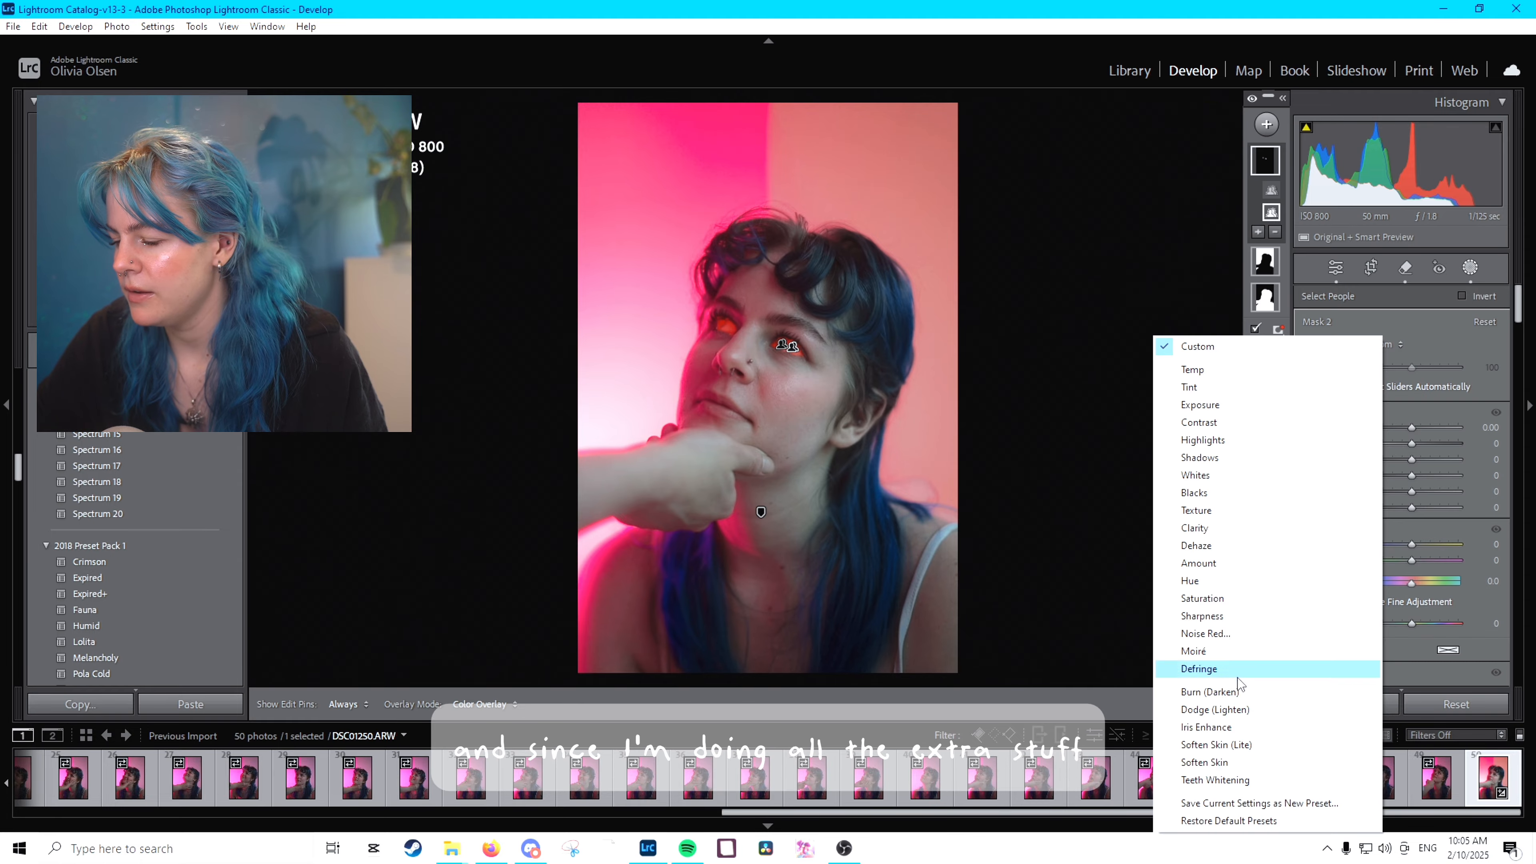
- Apply the Iris Enhance preset to the people mask over the eyes and check its effect
{"action": "left_click", "coordinate": [1234, 739]}
{"action": "left_click", "coordinate": [1495, 411]}
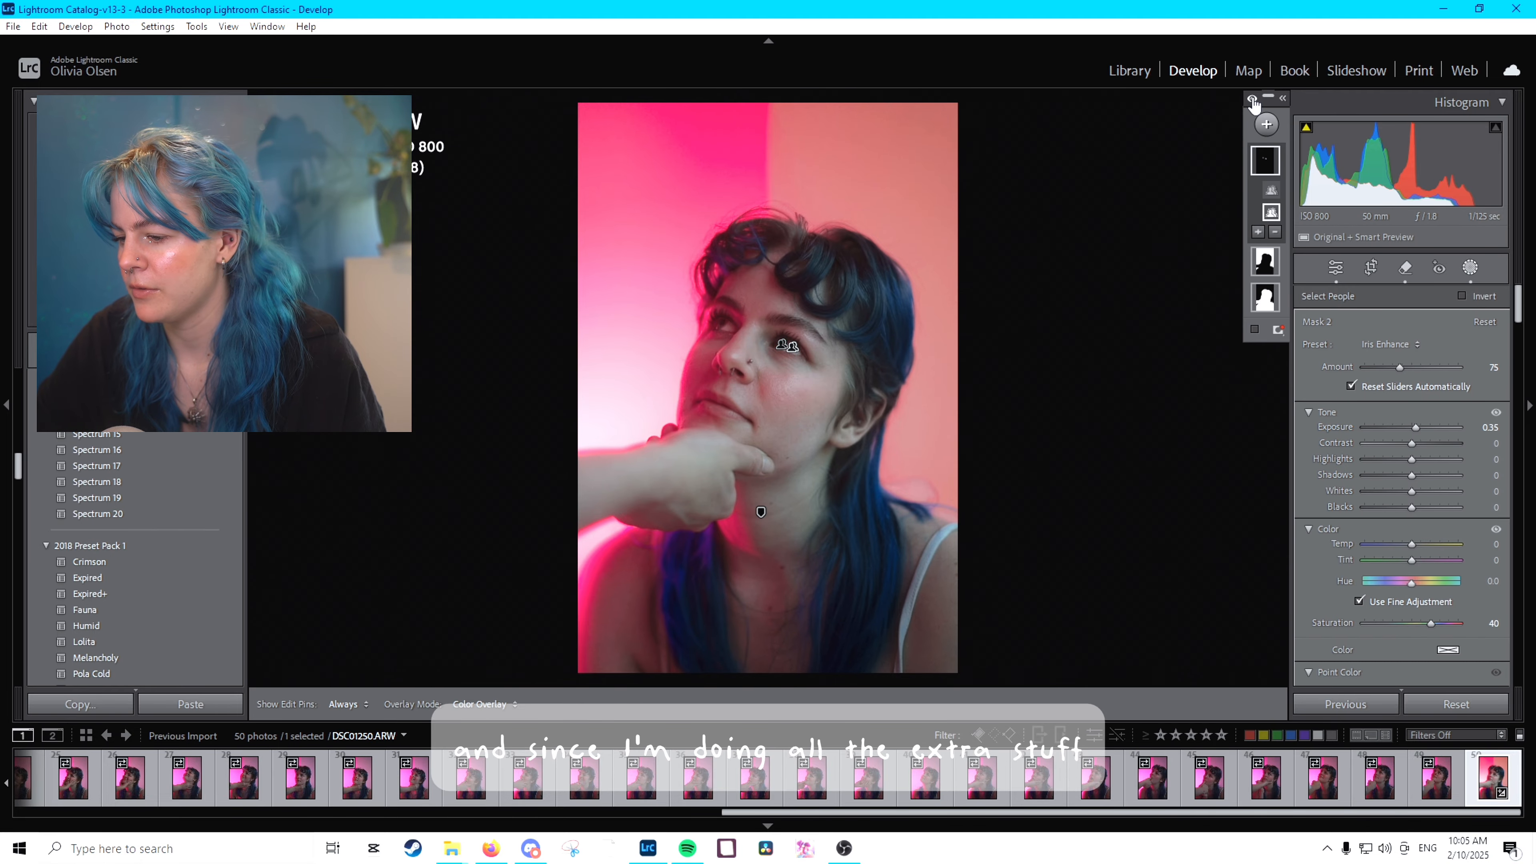
{"action": "left_click", "coordinate": [1496, 412]}
{"action": "left_click", "coordinate": [1469, 267]}
- Compare the eye area before and after up close, and examine the hair against the background
{"action": "left_click", "coordinate": [783, 338]}
{"action": "key", "text": "y"}
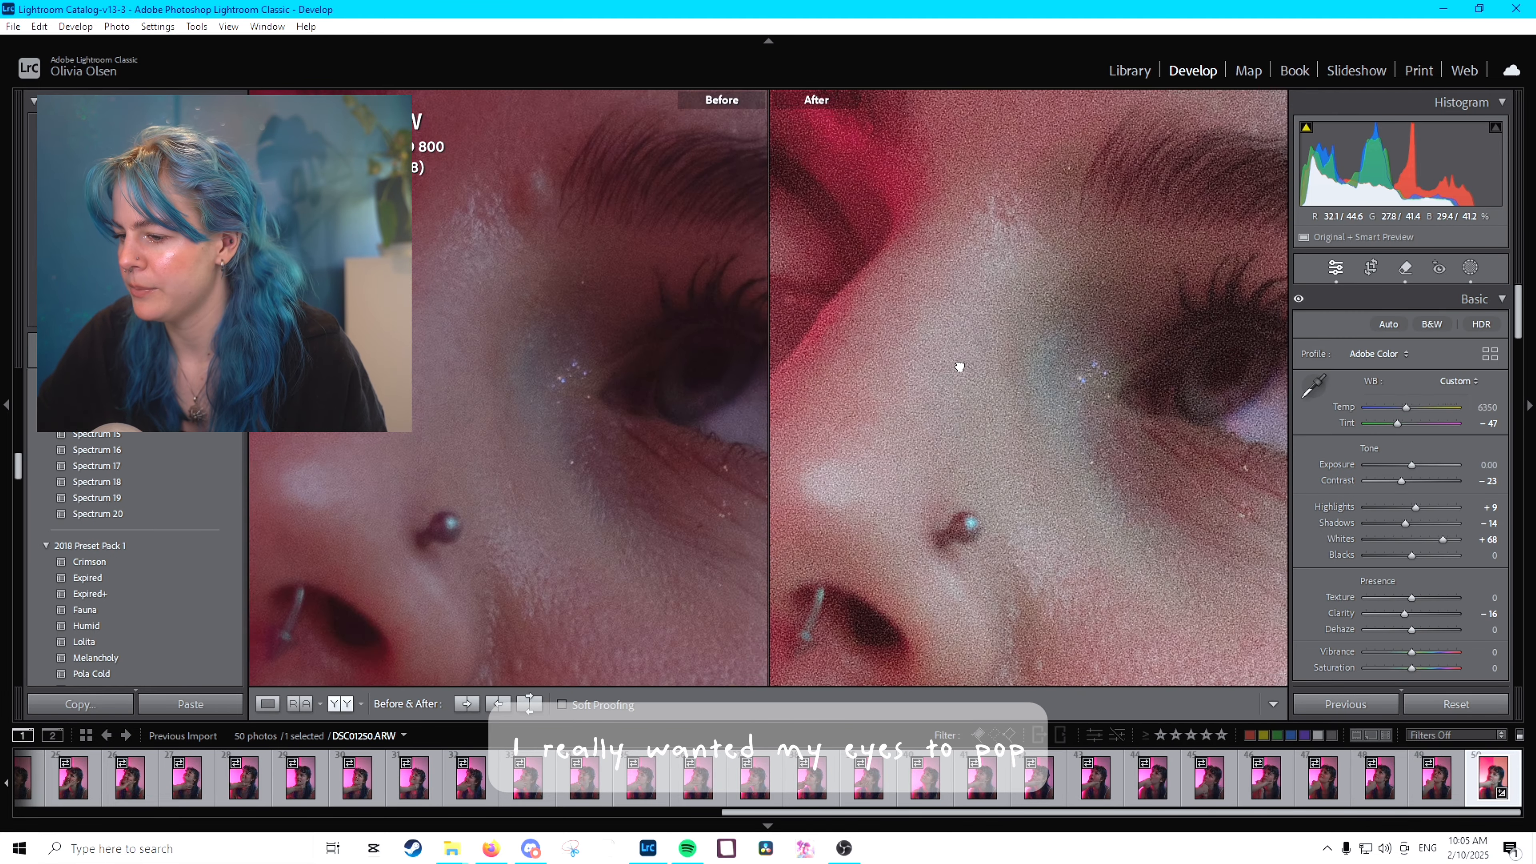
{"action": "left_click_drag", "start_coordinate": [958, 367], "coordinate": [889, 385]}
{"action": "key", "text": "y"}
{"action": "left_click", "coordinate": [874, 357]}
{"action": "left_click", "coordinate": [939, 452]}
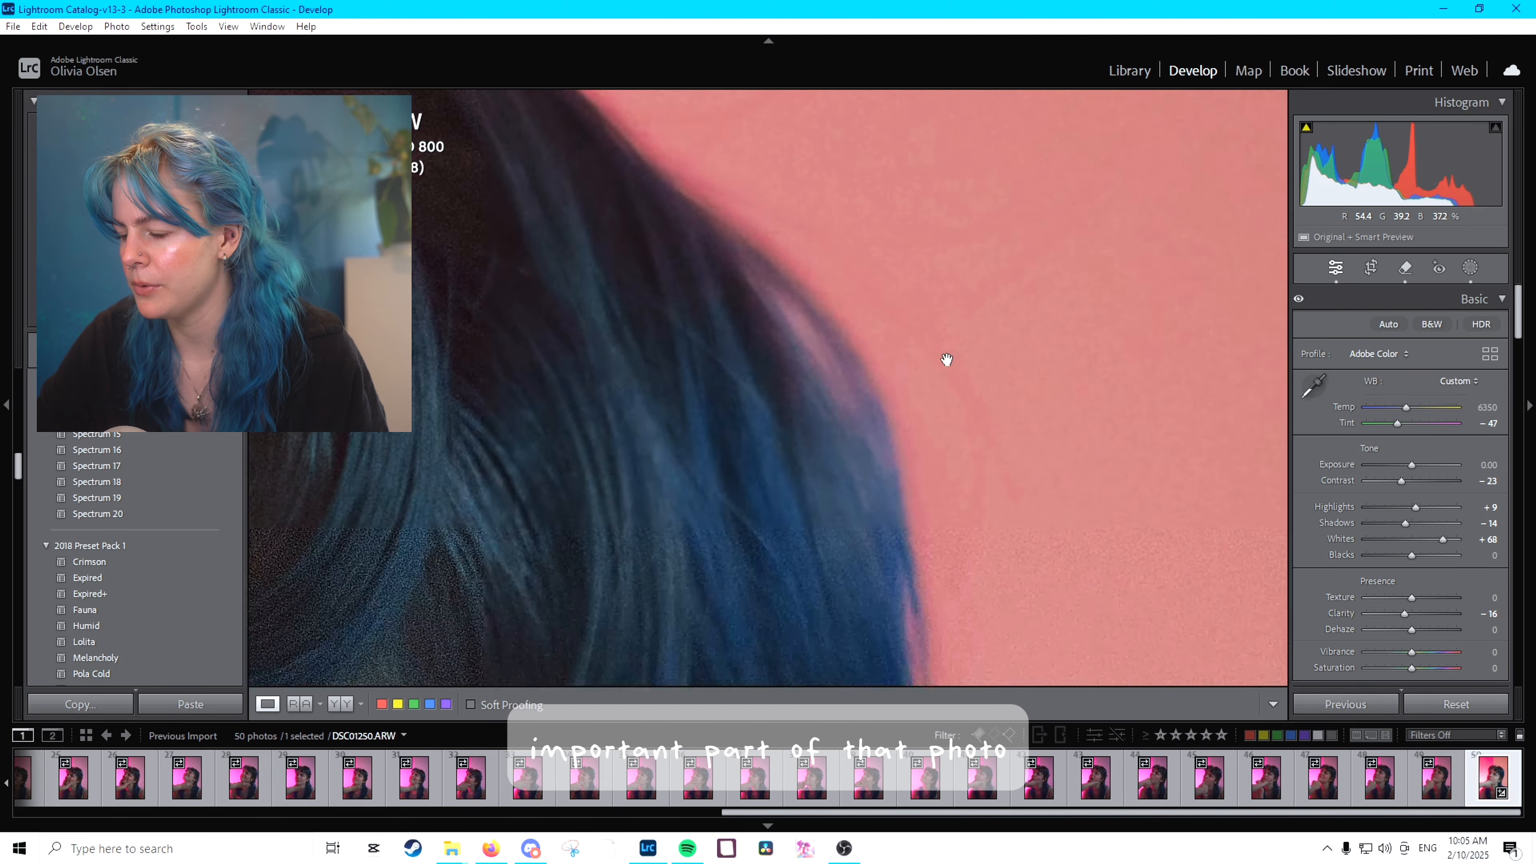
- Compare the whole photo before and after, and set the global Tint to -24
{"action": "left_click", "coordinate": [947, 356]}
{"action": "key", "text": "y"}
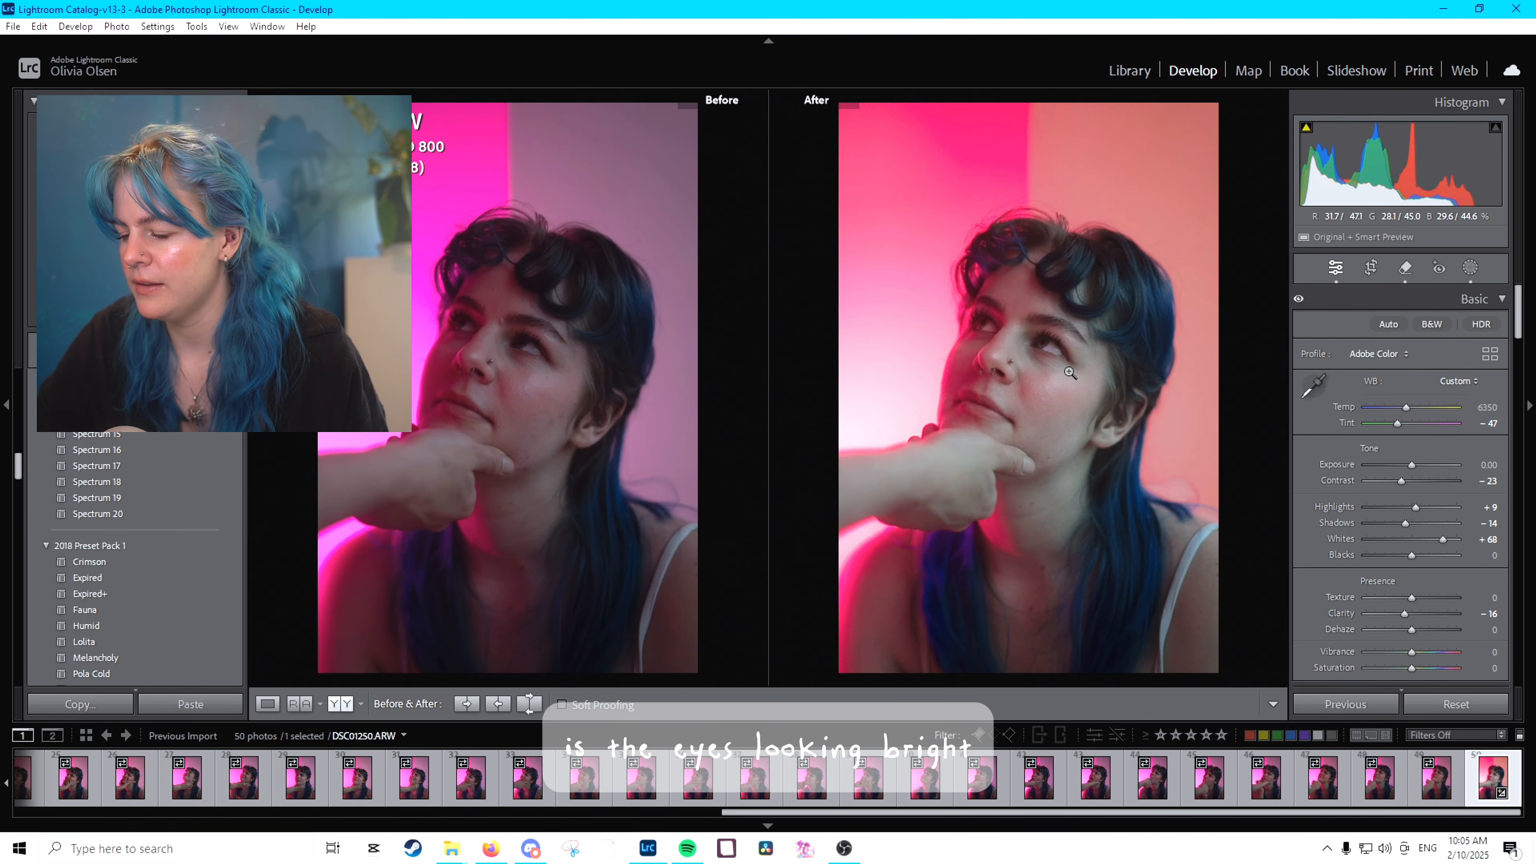
{"action": "key", "text": "y"}
{"action": "left_click_drag", "start_coordinate": [1396, 423], "coordinate": [1406, 427]}
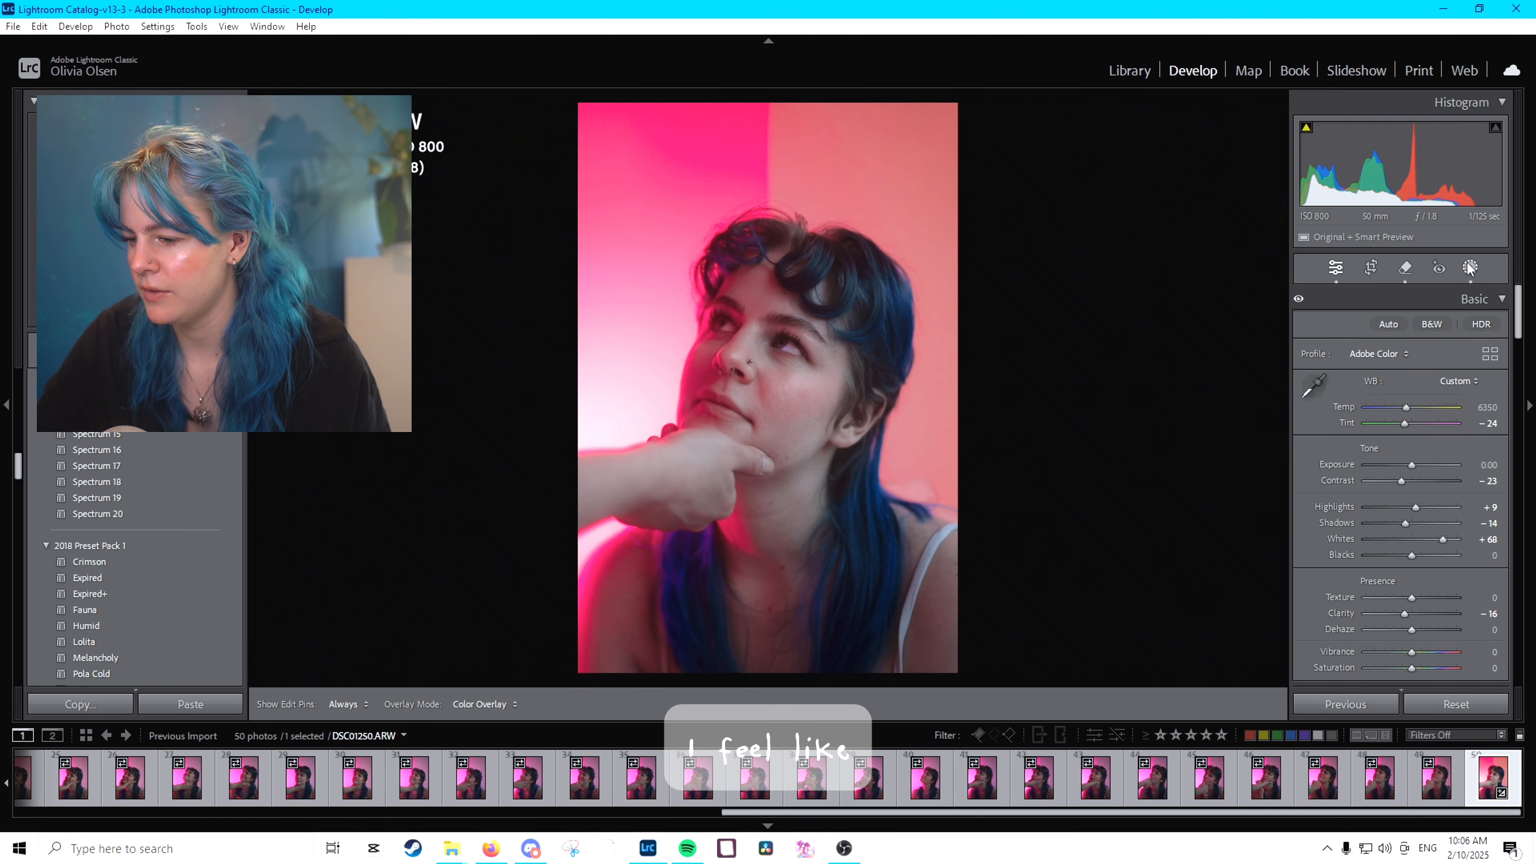
- Add a linear gradient mask running diagonally from the photo's upper-left corner past the head, and set its Exposure to 0.95
{"action": "key", "text": "m"}
{"action": "left_click_drag", "start_coordinate": [579, 107], "coordinate": [937, 329]}
{"action": "left_click_drag", "start_coordinate": [1411, 427], "coordinate": [1419, 429]}
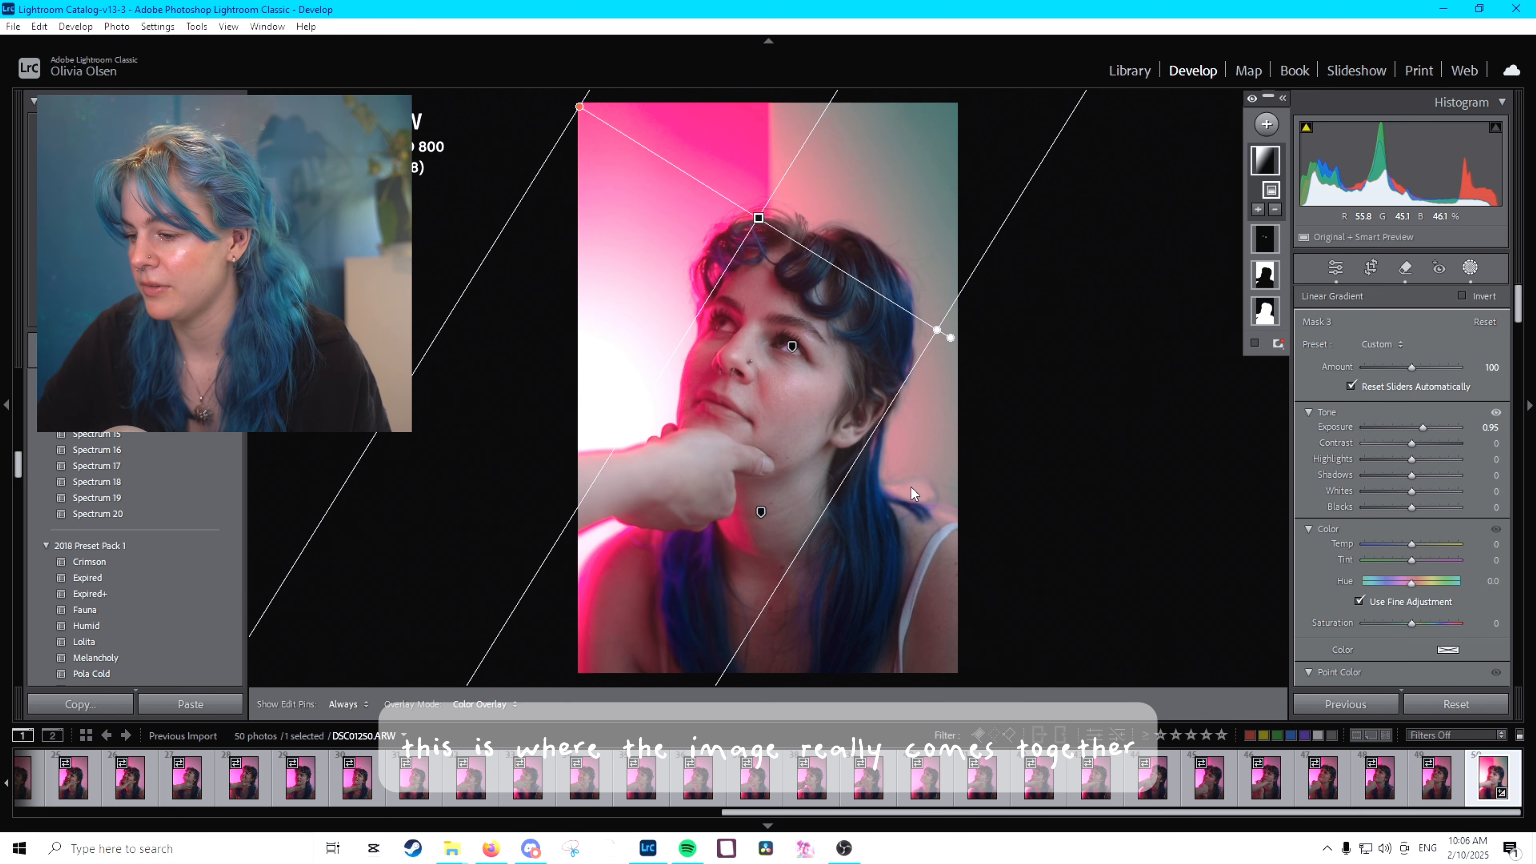
- Darken the bottom and right-hand edges of the photo with two linear gradient masks of lowered Exposure
{"action": "left_click_drag", "start_coordinate": [763, 676], "coordinate": [762, 555]}
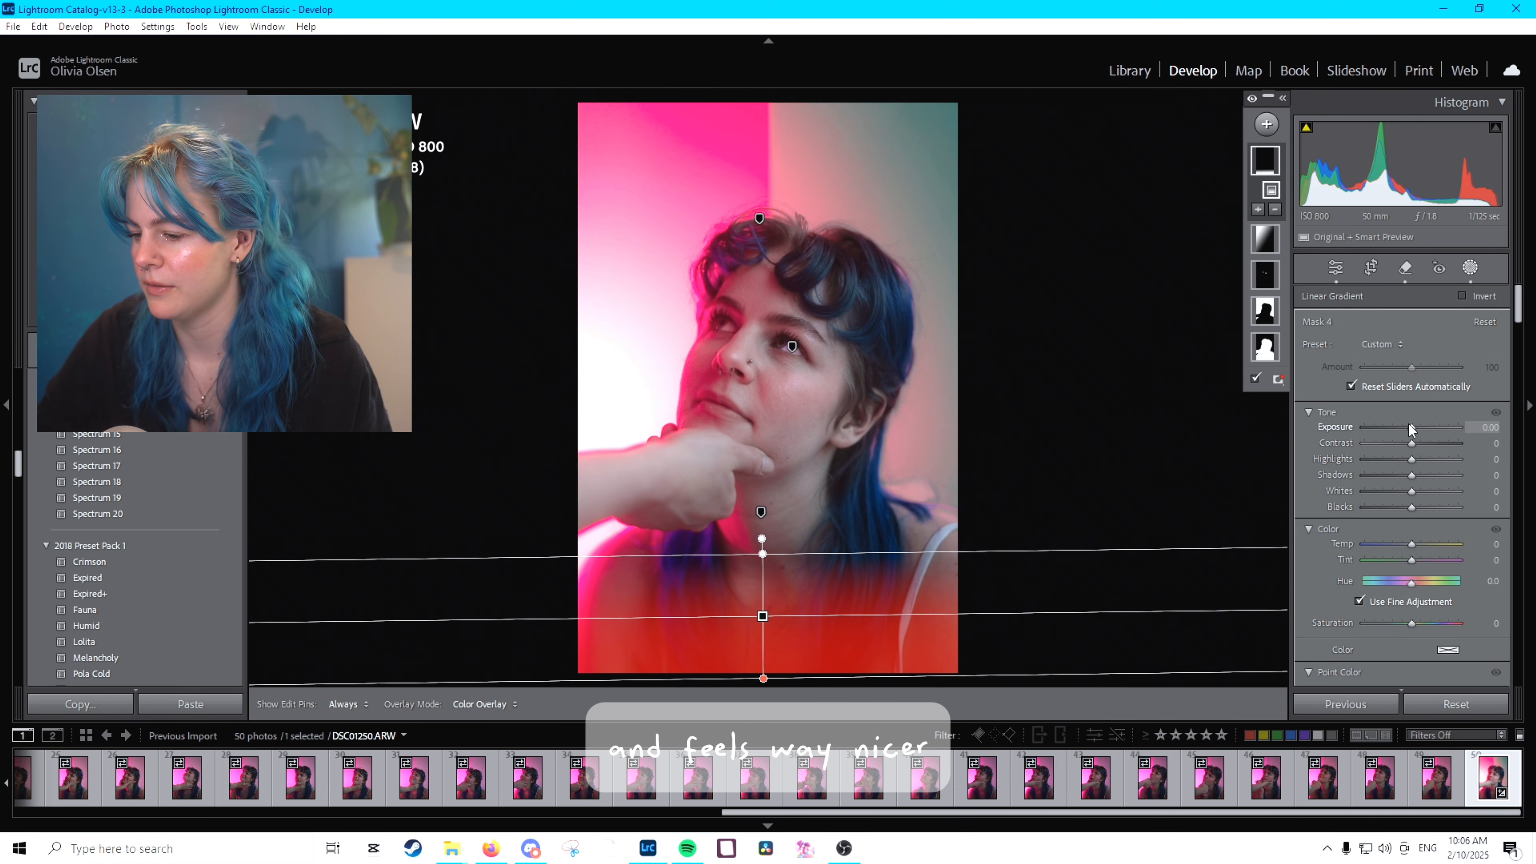
{"action": "left_click_drag", "start_coordinate": [1411, 428], "coordinate": [1402, 427]}
{"action": "key", "text": "m"}
{"action": "mouse_move", "coordinate": [1012, 367]}
{"action": "left_mouse_down"}
{"action": "mouse_move", "coordinate": [891, 395]}
{"action": "mouse_move", "coordinate": [868, 436]}
{"action": "left_mouse_up"}
{"action": "left_click_drag", "start_coordinate": [1411, 427], "coordinate": [1406, 428]}
{"action": "key", "text": "Escape"}
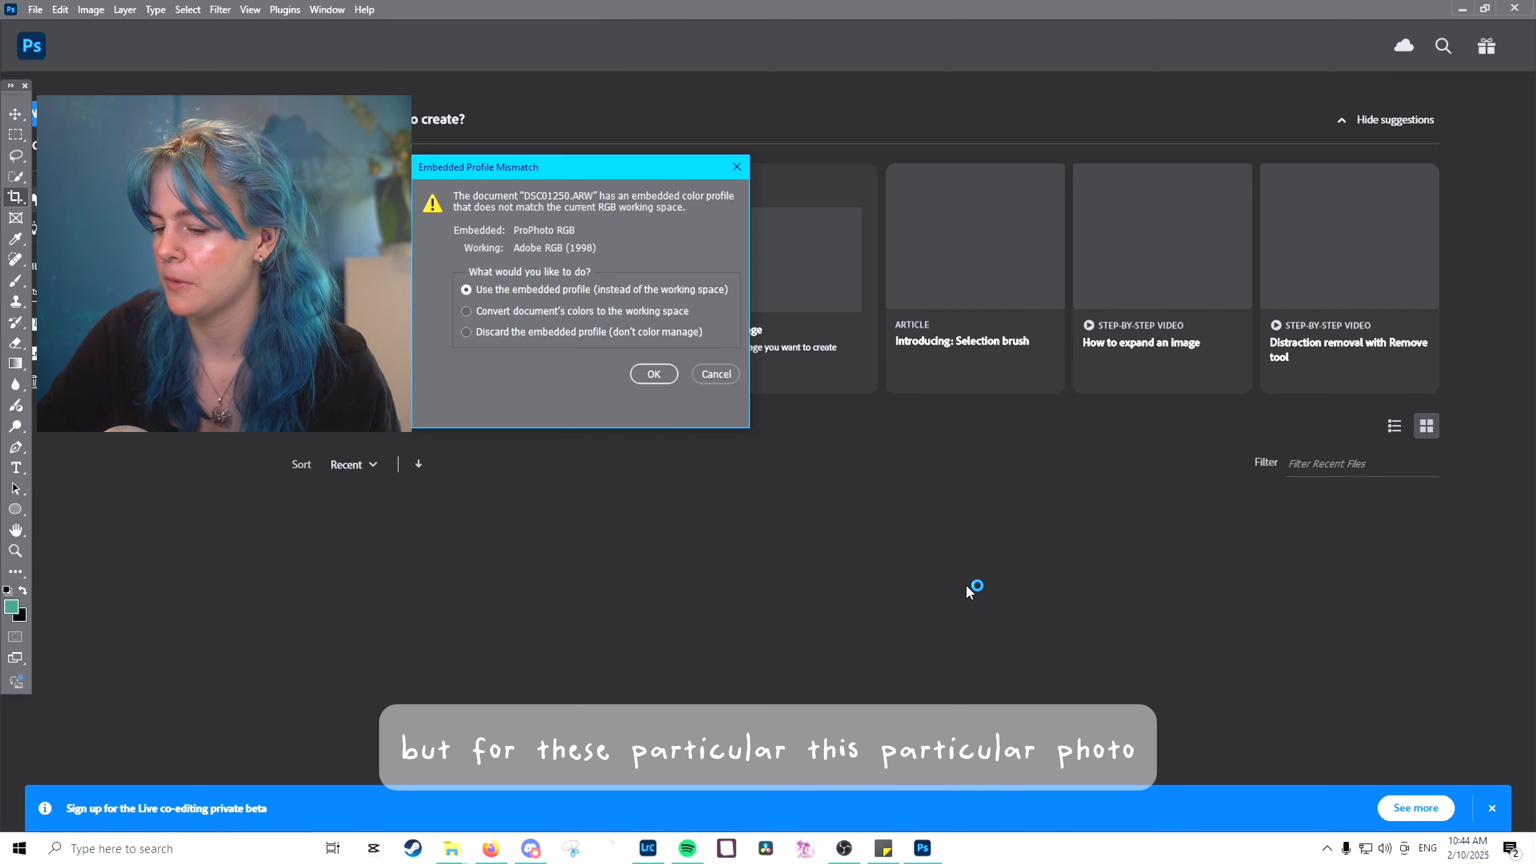
- Open the photo in Photoshop using its embedded color profile, and duplicate the Background layer
{"action": "left_click", "coordinate": [662, 381]}
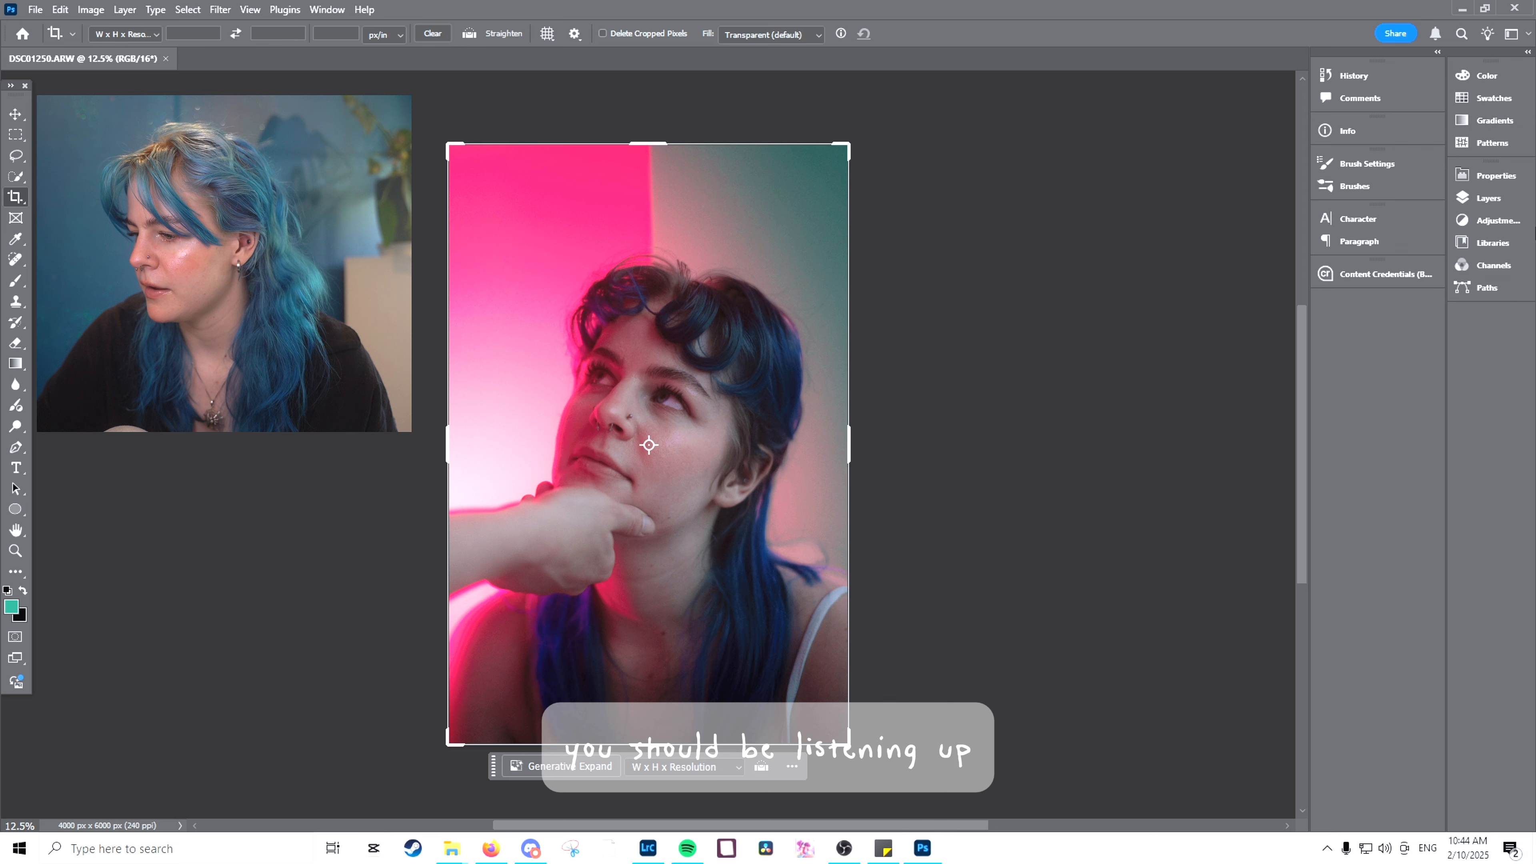
{"action": "left_click", "coordinate": [1488, 198]}
{"action": "key", "text": "ctrl+j"}
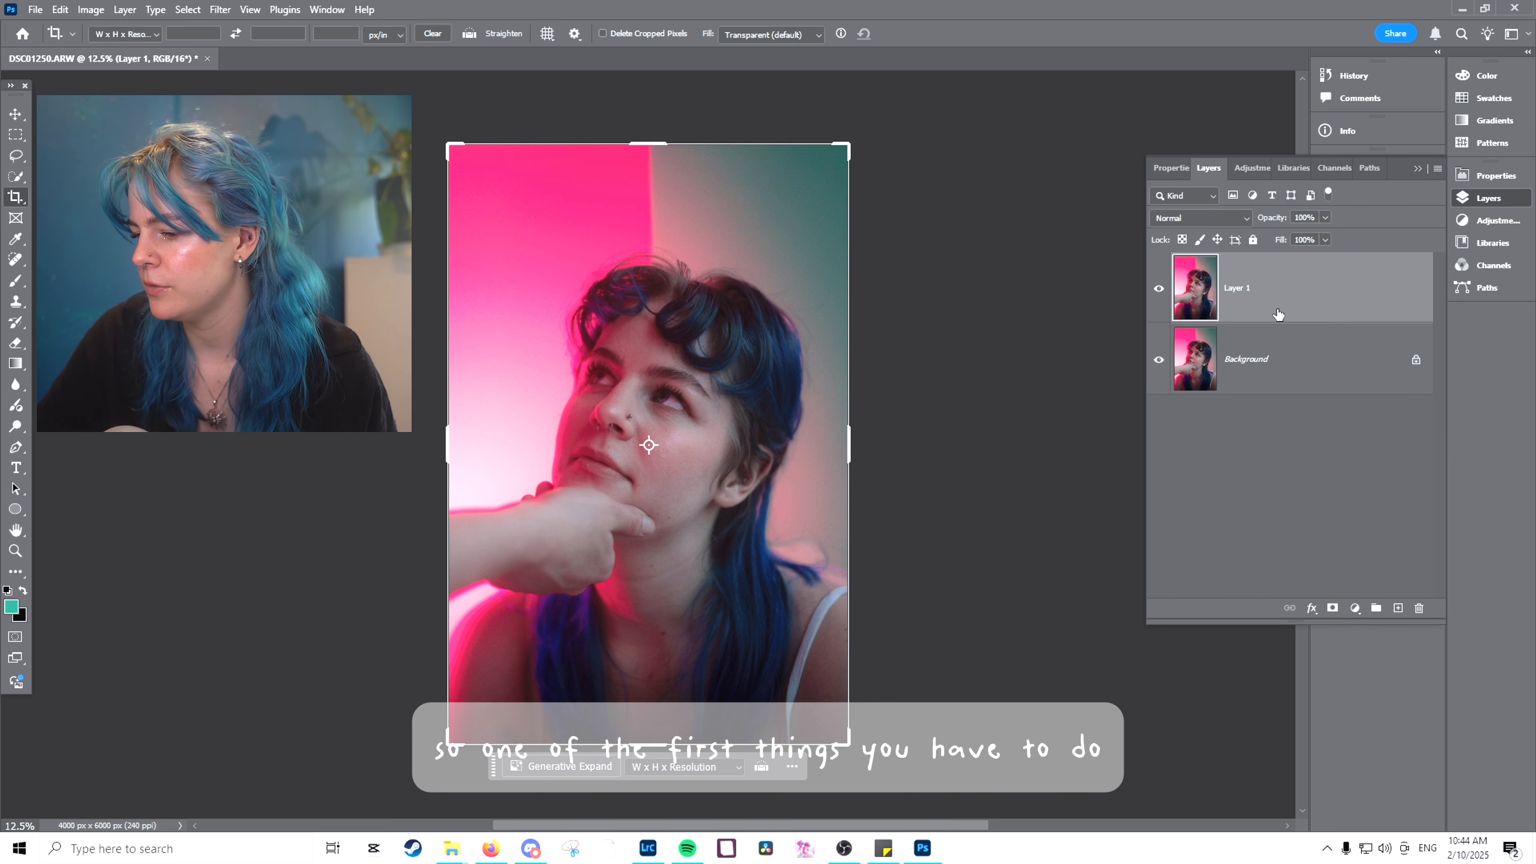
- Apply a High Pass filter with a radius of 2.8 pixels to the duplicated layer
{"action": "left_click", "coordinate": [187, 9]}
{"action": "mouse_move", "coordinate": [223, 8]}
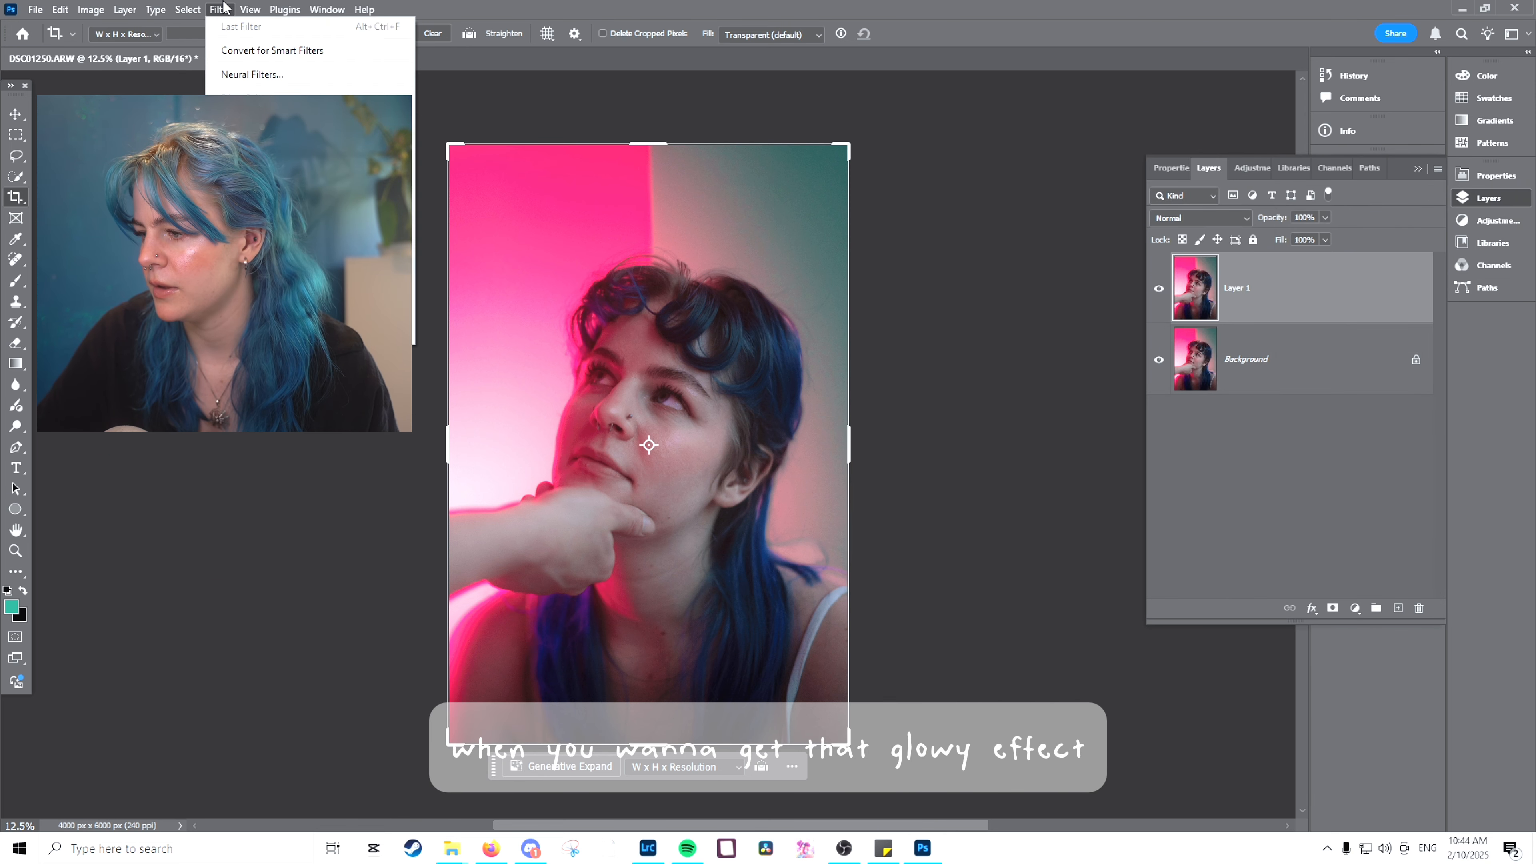
{"action": "left_click", "coordinate": [437, 354]}
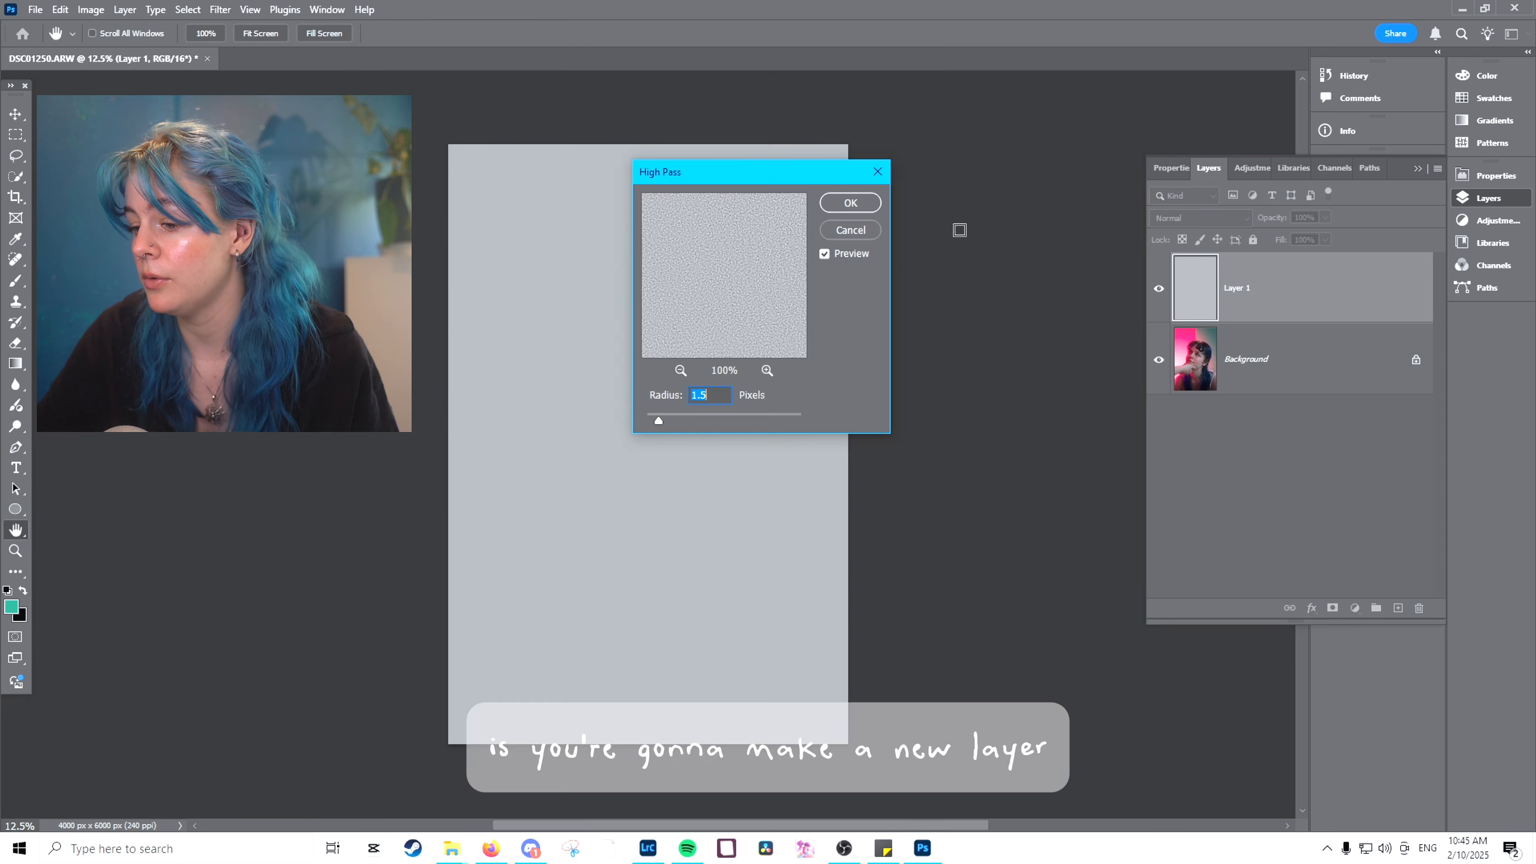
{"action": "left_click_drag", "start_coordinate": [998, 312], "coordinate": [947, 387]}
{"action": "left_click", "coordinate": [918, 436]}
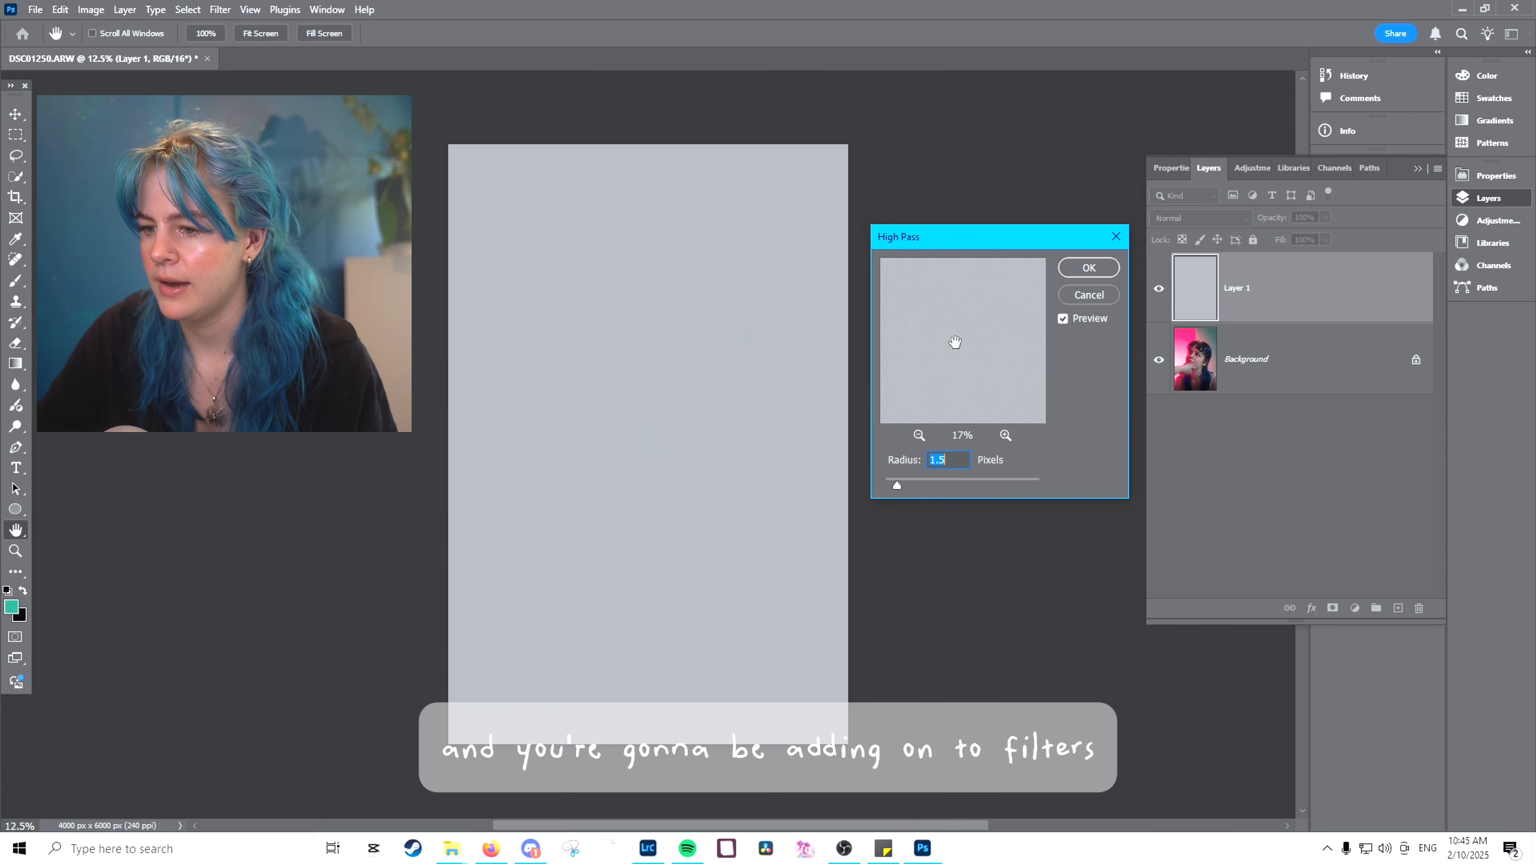
{"action": "left_click_drag", "start_coordinate": [907, 488], "coordinate": [918, 489]}
{"action": "left_click", "coordinate": [919, 435]}
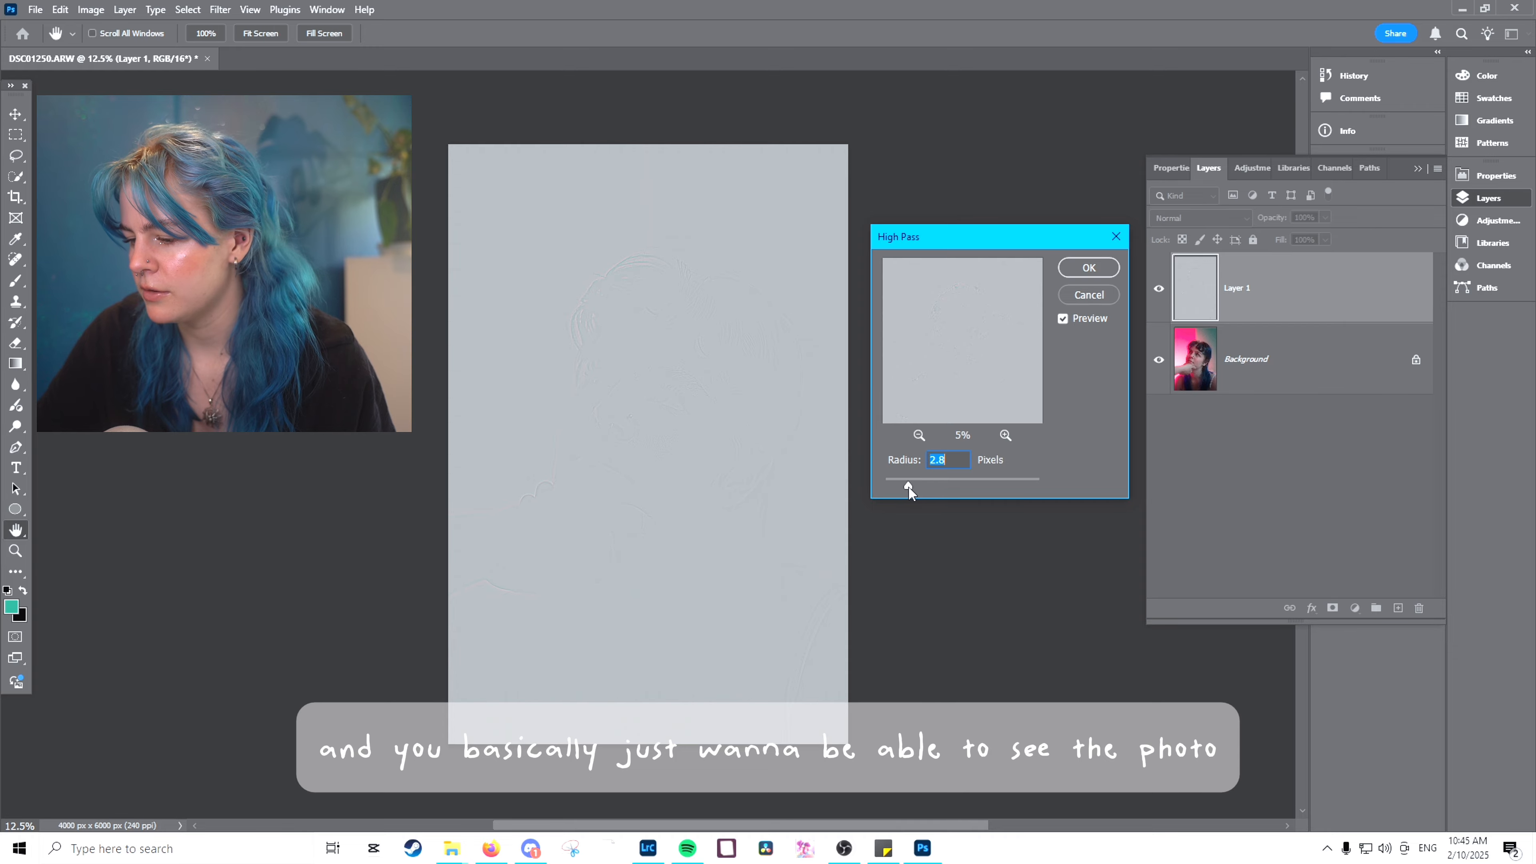
{"action": "key", "text": "Return"}
- Set the High Pass layer's blend mode to Overlay, and select the Background layer
{"action": "key", "text": "c"}
{"action": "left_click", "coordinate": [1230, 220]}
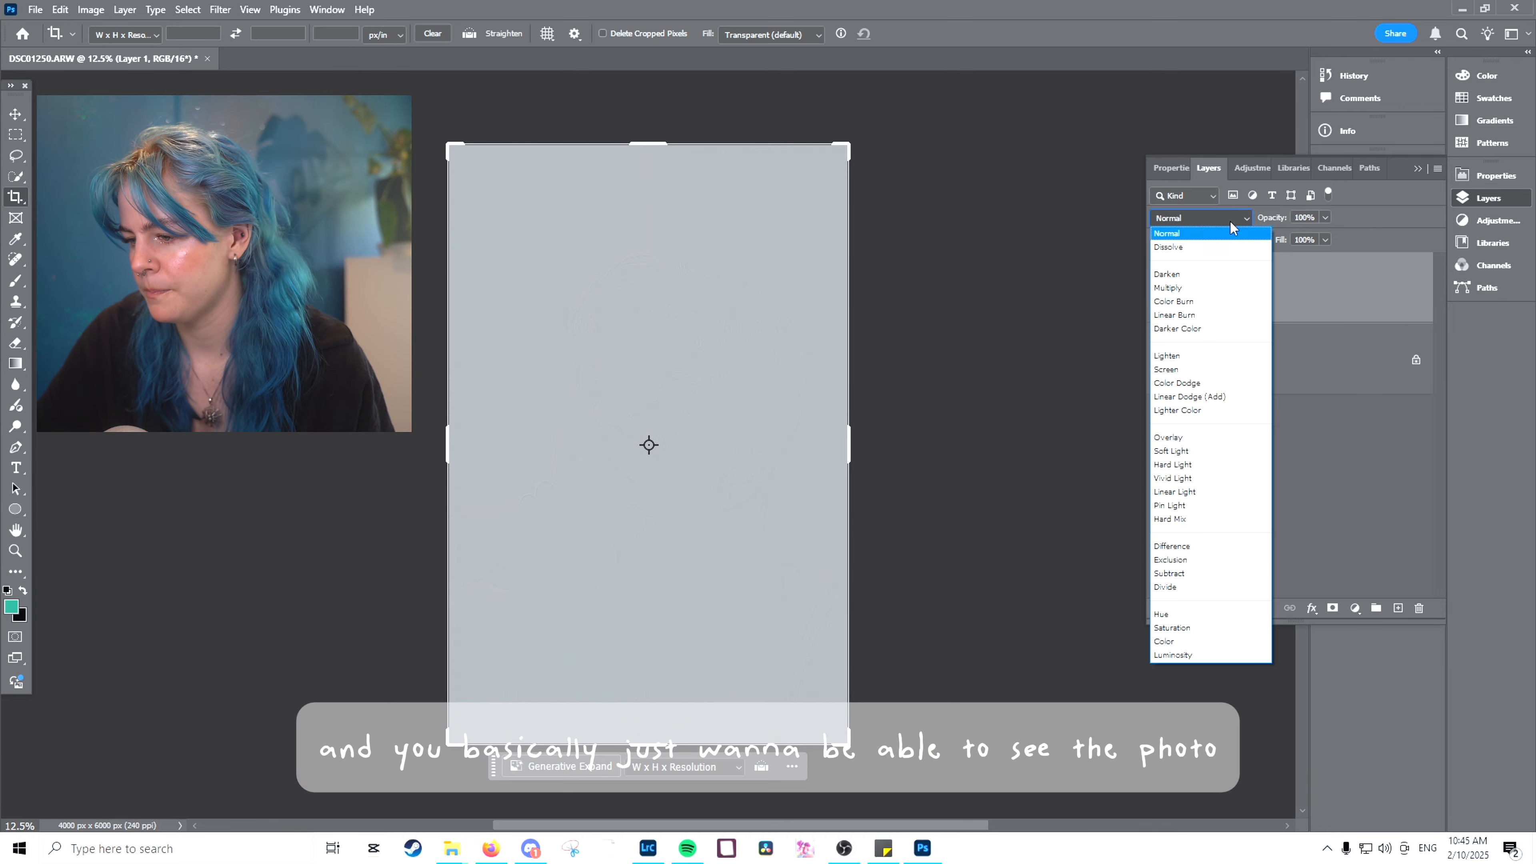
{"action": "left_click", "coordinate": [1191, 437]}
{"action": "left_click", "coordinate": [1320, 357]}
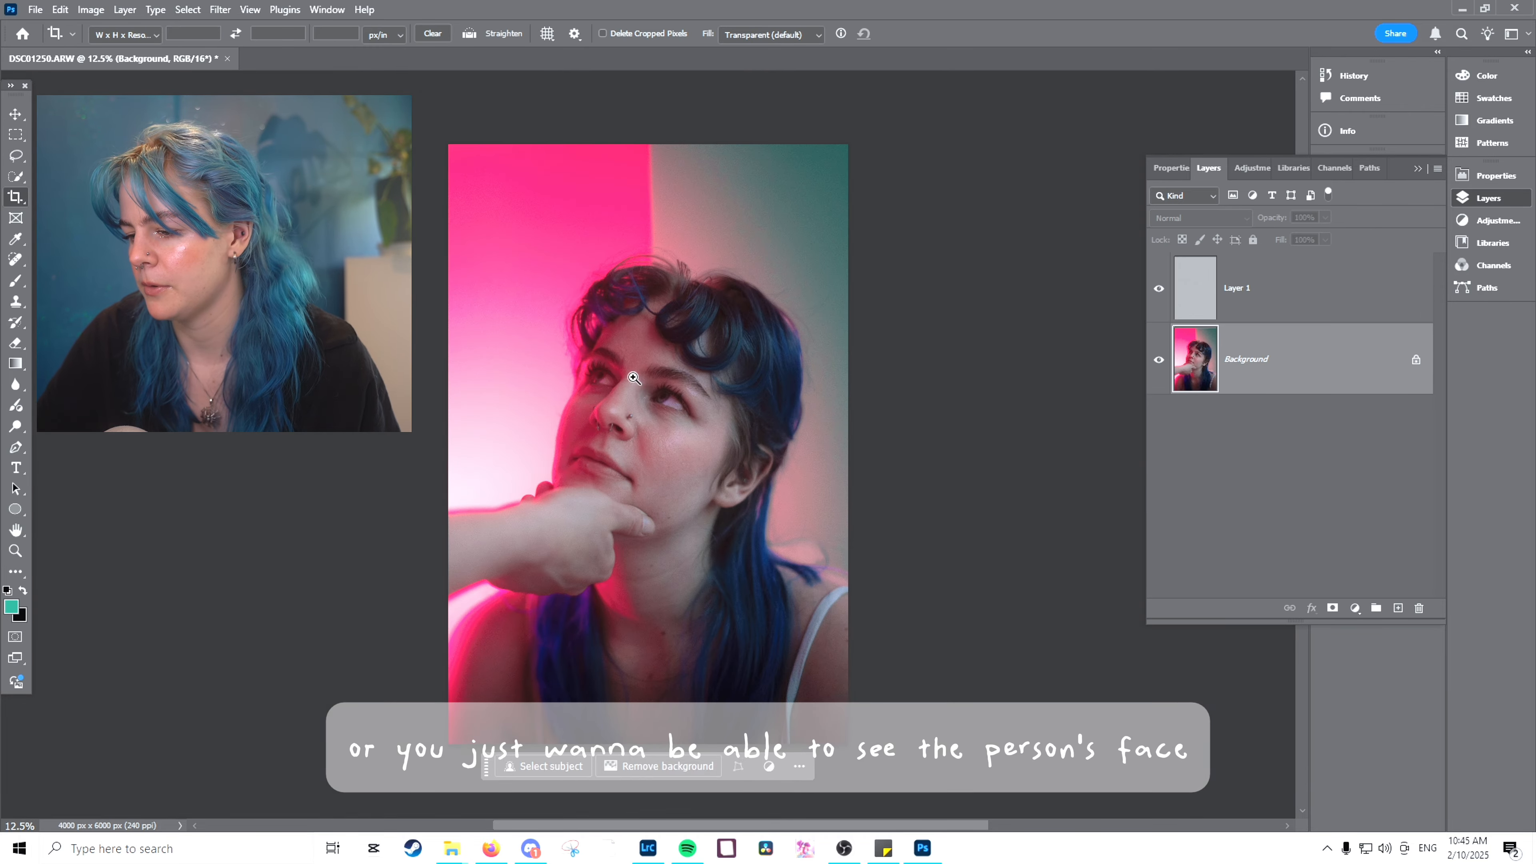
- Compare the portrait up close with and without the High Pass sharpening layer
{"action": "key", "text": "z"}
{"action": "left_click_drag", "start_coordinate": [642, 384], "coordinate": [805, 290]}
{"action": "left_click", "coordinate": [1159, 289]}
{"action": "left_click", "coordinate": [1160, 290]}
{"action": "left_click_drag", "start_coordinate": [896, 406], "coordinate": [784, 641]}
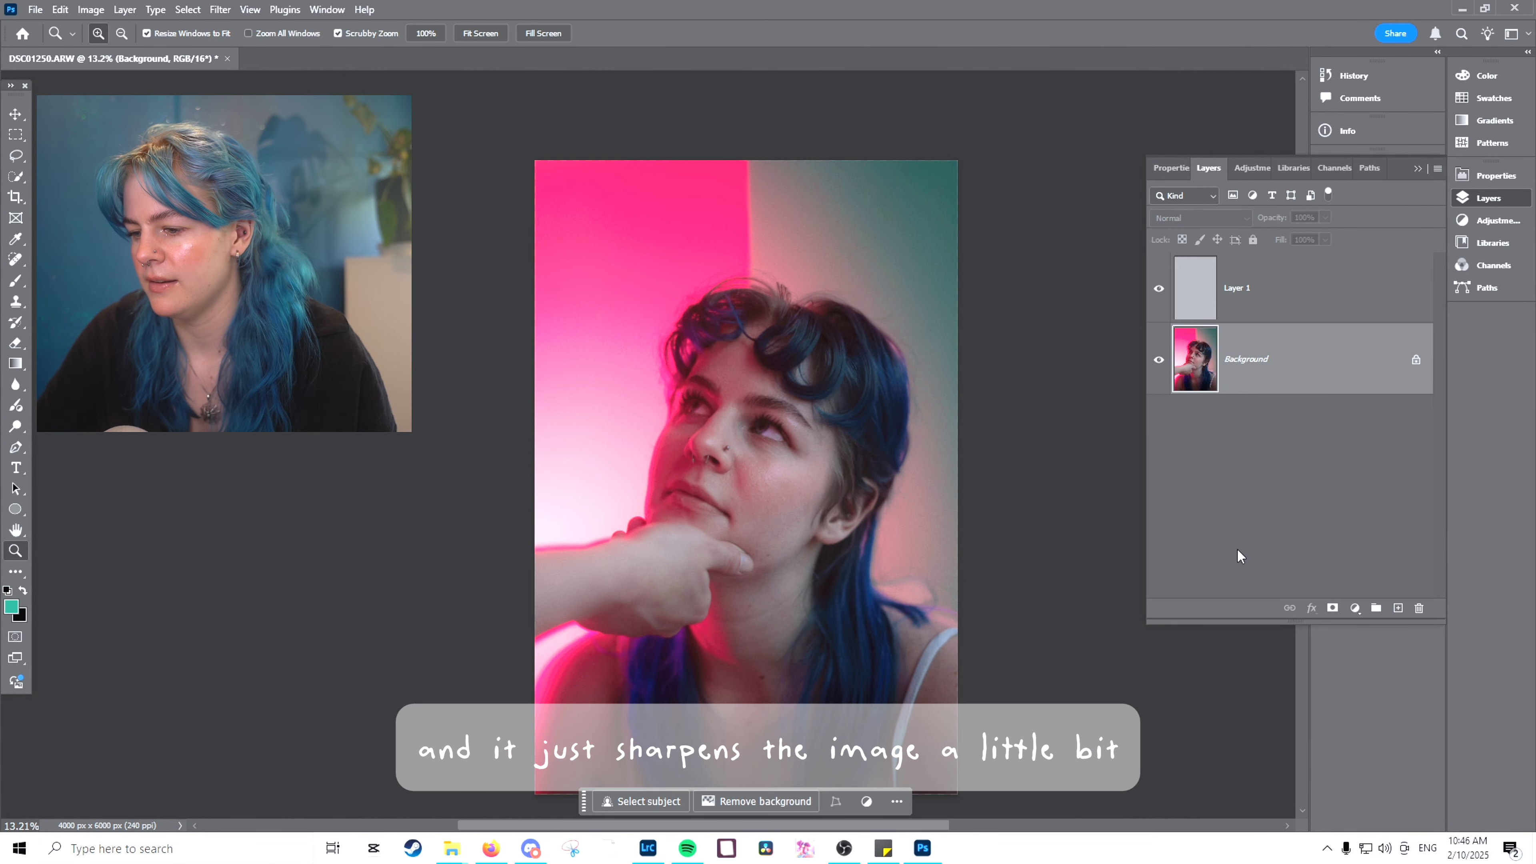
- Convert the Background into a regular layer and duplicate it
{"action": "key", "text": "c"}
{"action": "left_click", "coordinate": [748, 476]}
{"action": "key", "text": "Return"}
{"action": "key", "text": "ctrl+j"}
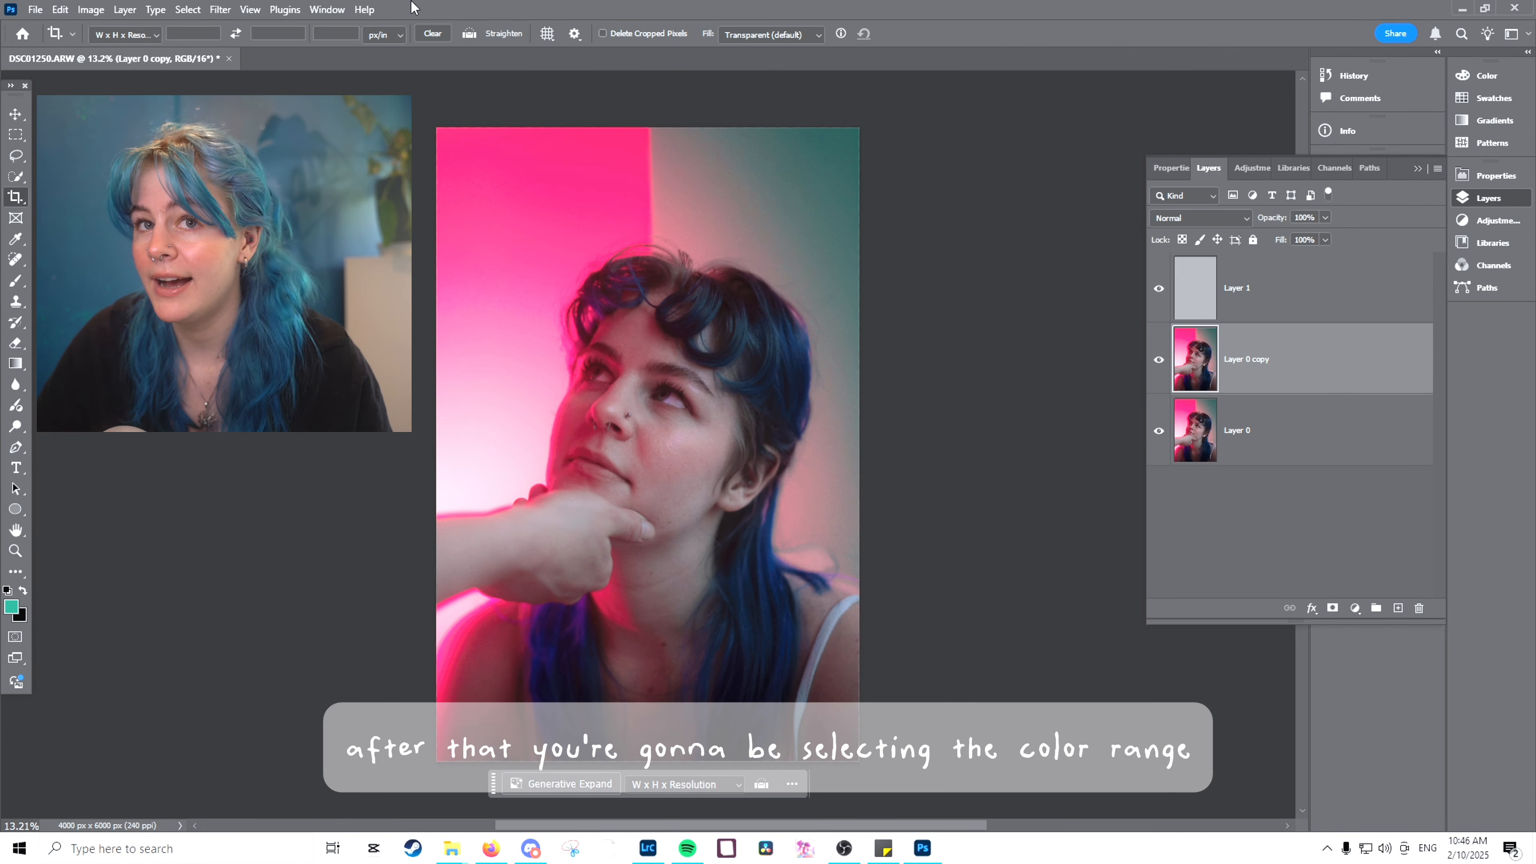
- Select the highlights of Layer 0 copy with Color Range, using Fuzziness 78% and Range 157
{"action": "left_click", "coordinate": [220, 9]}
{"action": "left_click", "coordinate": [217, 192]}
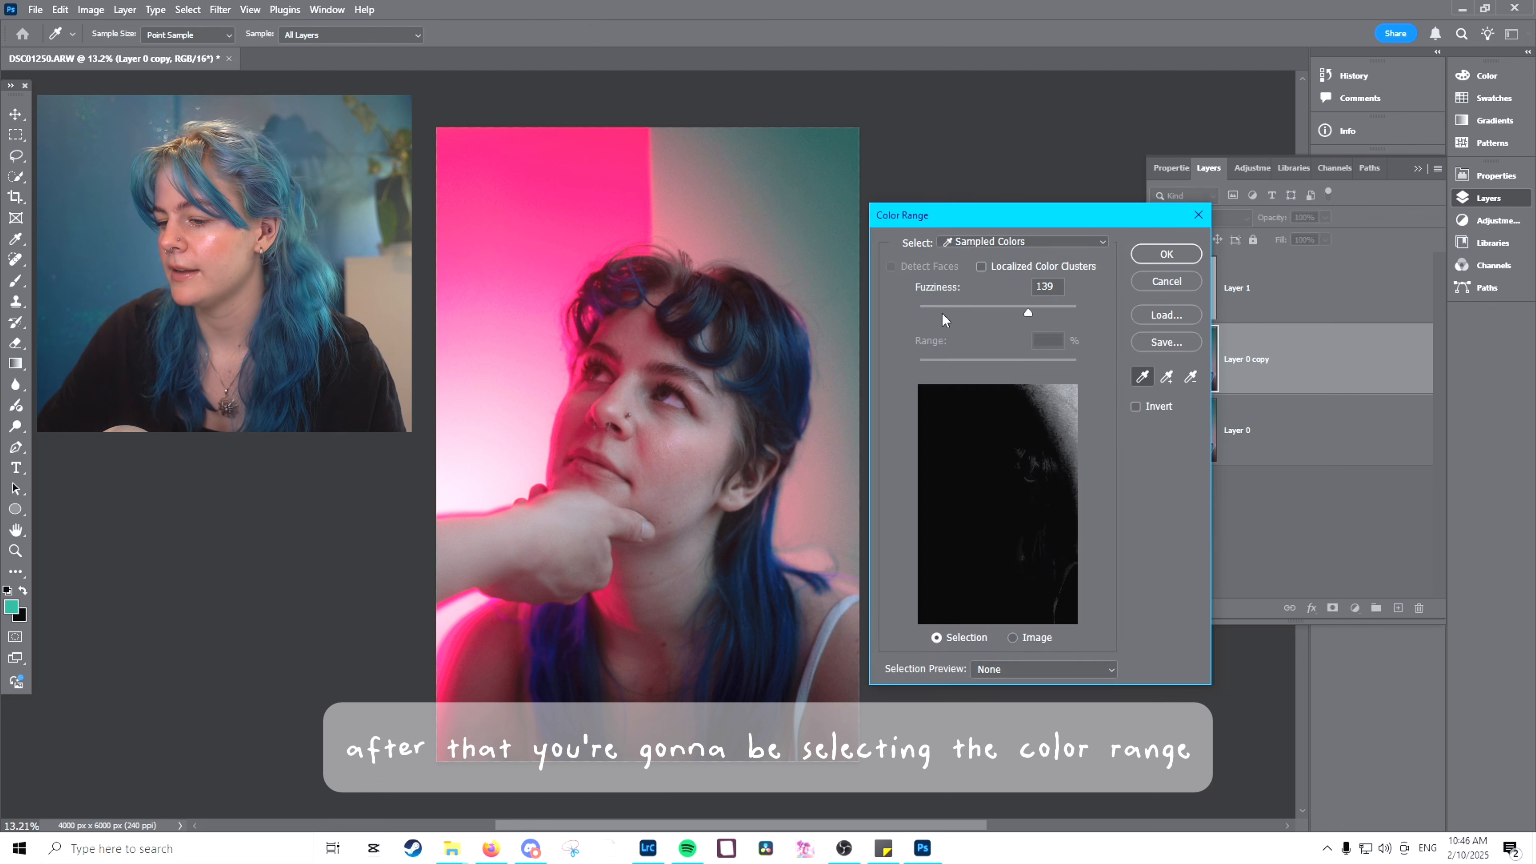
{"action": "left_click", "coordinate": [995, 242]}
{"action": "left_click", "coordinate": [998, 403]}
{"action": "left_click_drag", "start_coordinate": [1025, 306], "coordinate": [1042, 310]}
{"action": "left_click_drag", "start_coordinate": [1036, 366], "coordinate": [1018, 367]}
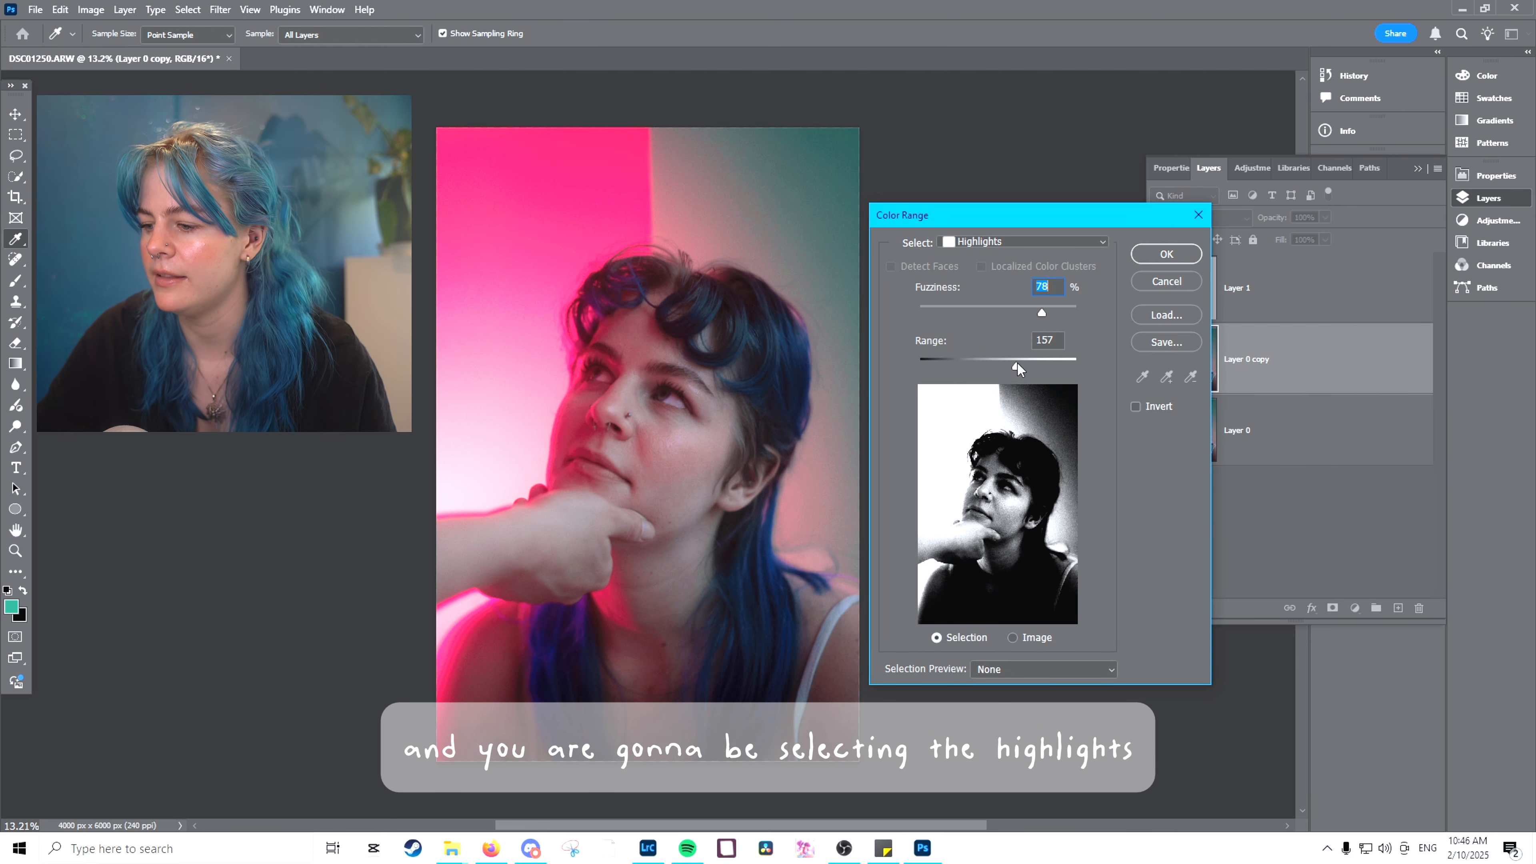
{"action": "left_click", "coordinate": [1166, 254]}
- Copy the selected highlights onto a new layer
{"action": "key", "text": "c"}
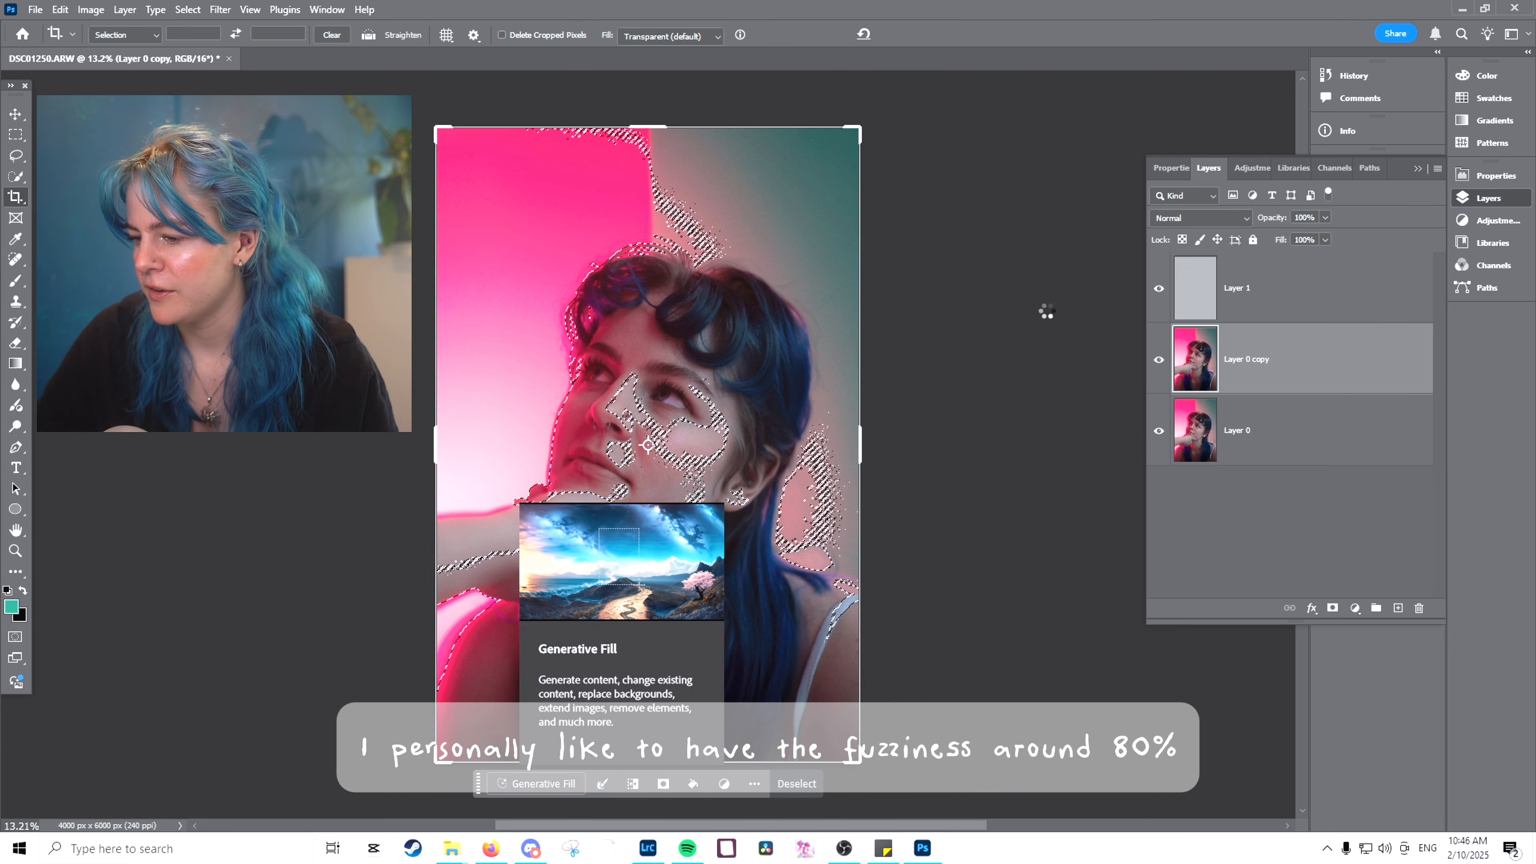
{"action": "key", "text": "ctrl+j"}
{"action": "key", "text": "z"}
{"action": "left_click_drag", "start_coordinate": [837, 431], "coordinate": [801, 435]}
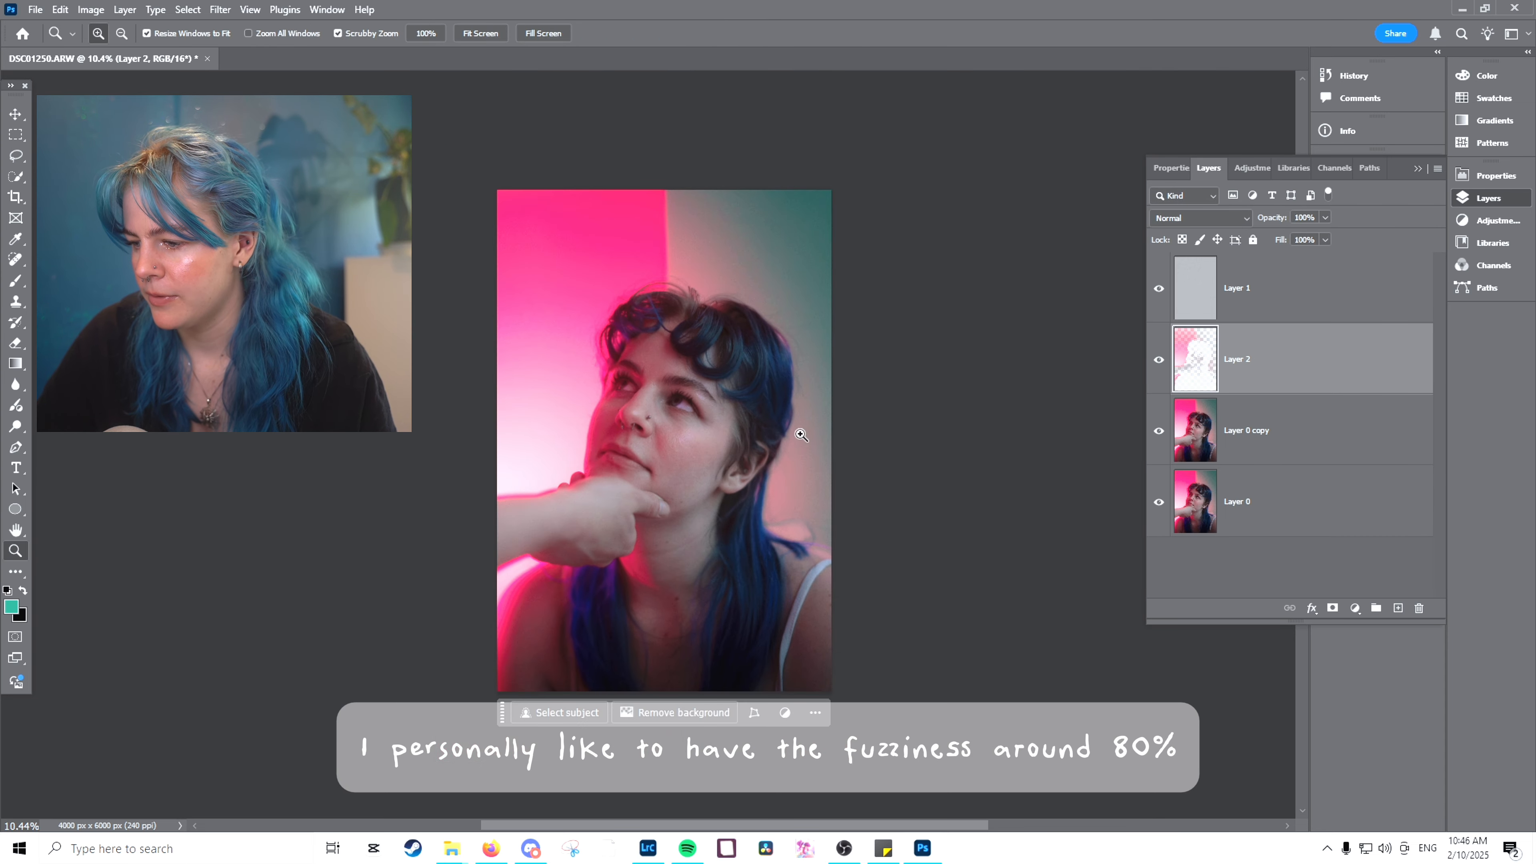
- Soften the highlights layer with a strong Gaussian Blur so the bright areas glow
{"action": "left_click", "coordinate": [228, 9]}
{"action": "mouse_move", "coordinate": [302, 196]}
{"action": "left_click", "coordinate": [458, 259]}
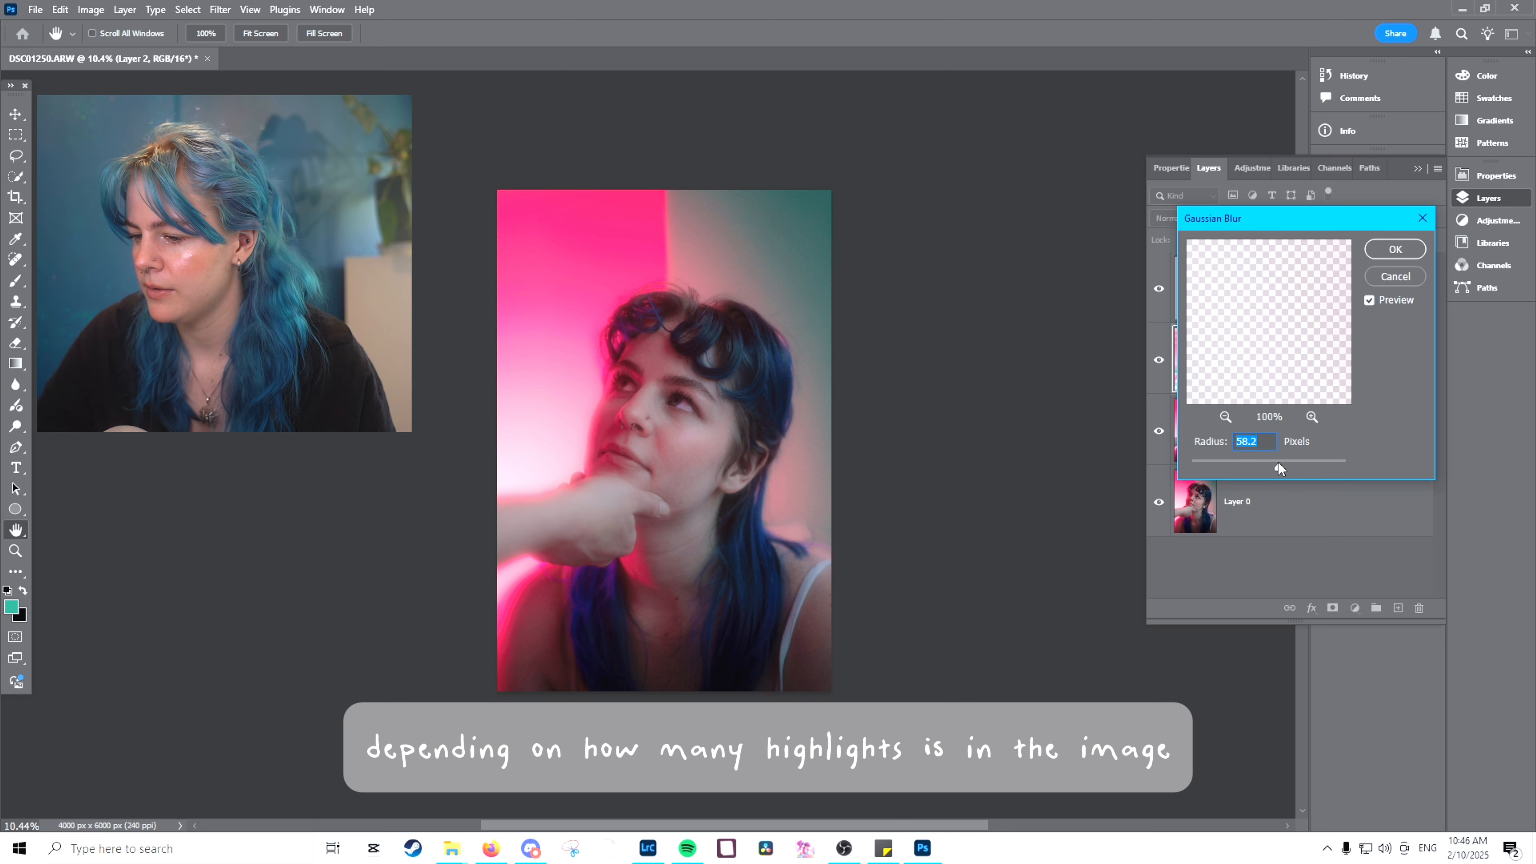
{"action": "left_click_drag", "start_coordinate": [1275, 463], "coordinate": [1264, 462]}
{"action": "left_click", "coordinate": [1395, 249]}
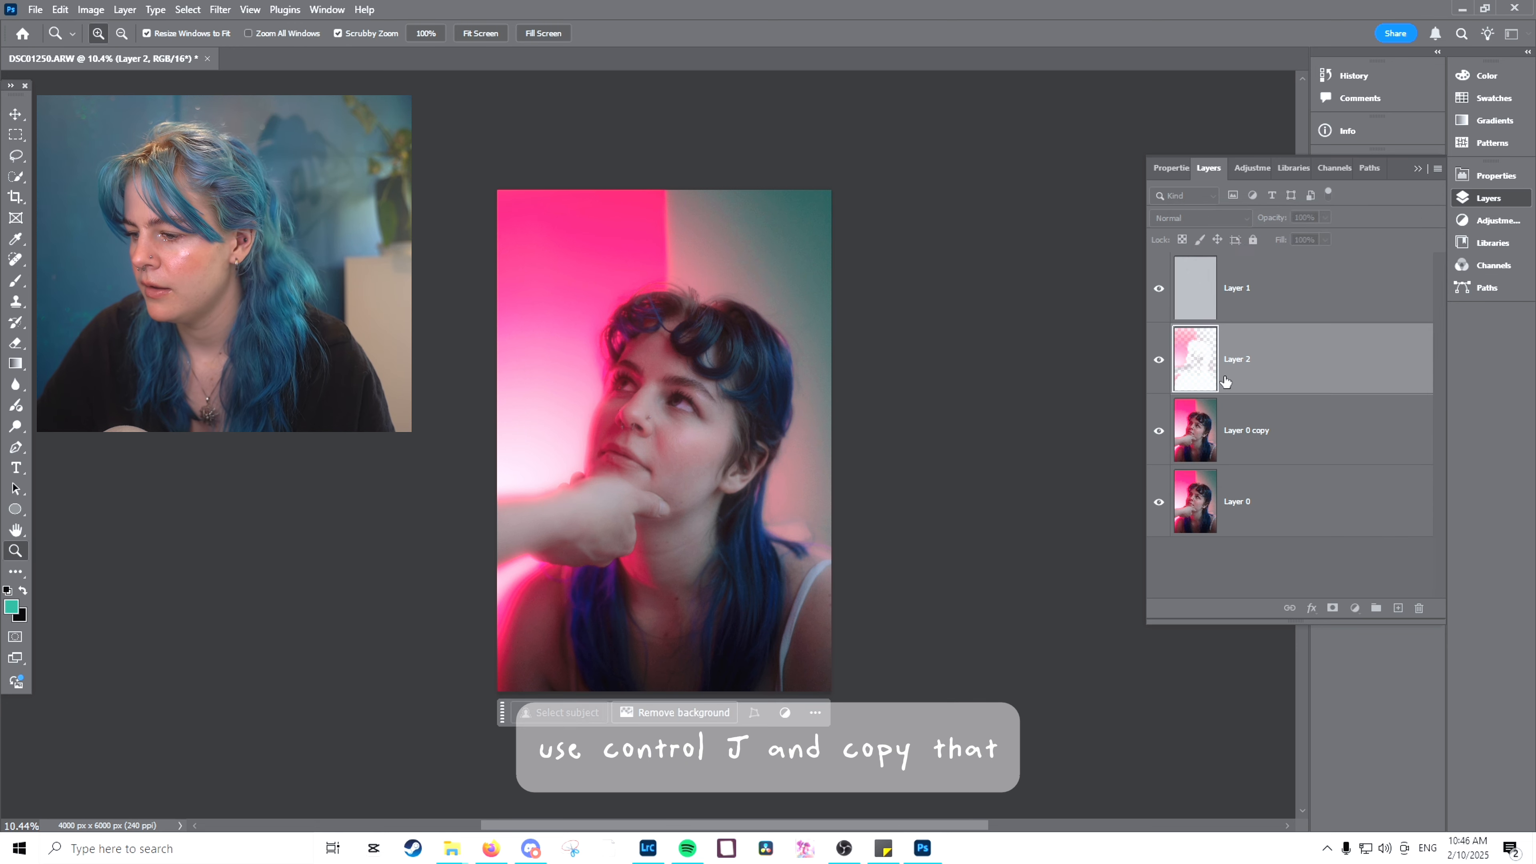
- Set the blurred highlights layer's blend mode to Screen and check the glow on the portrait
{"action": "left_click", "coordinate": [1197, 217]}
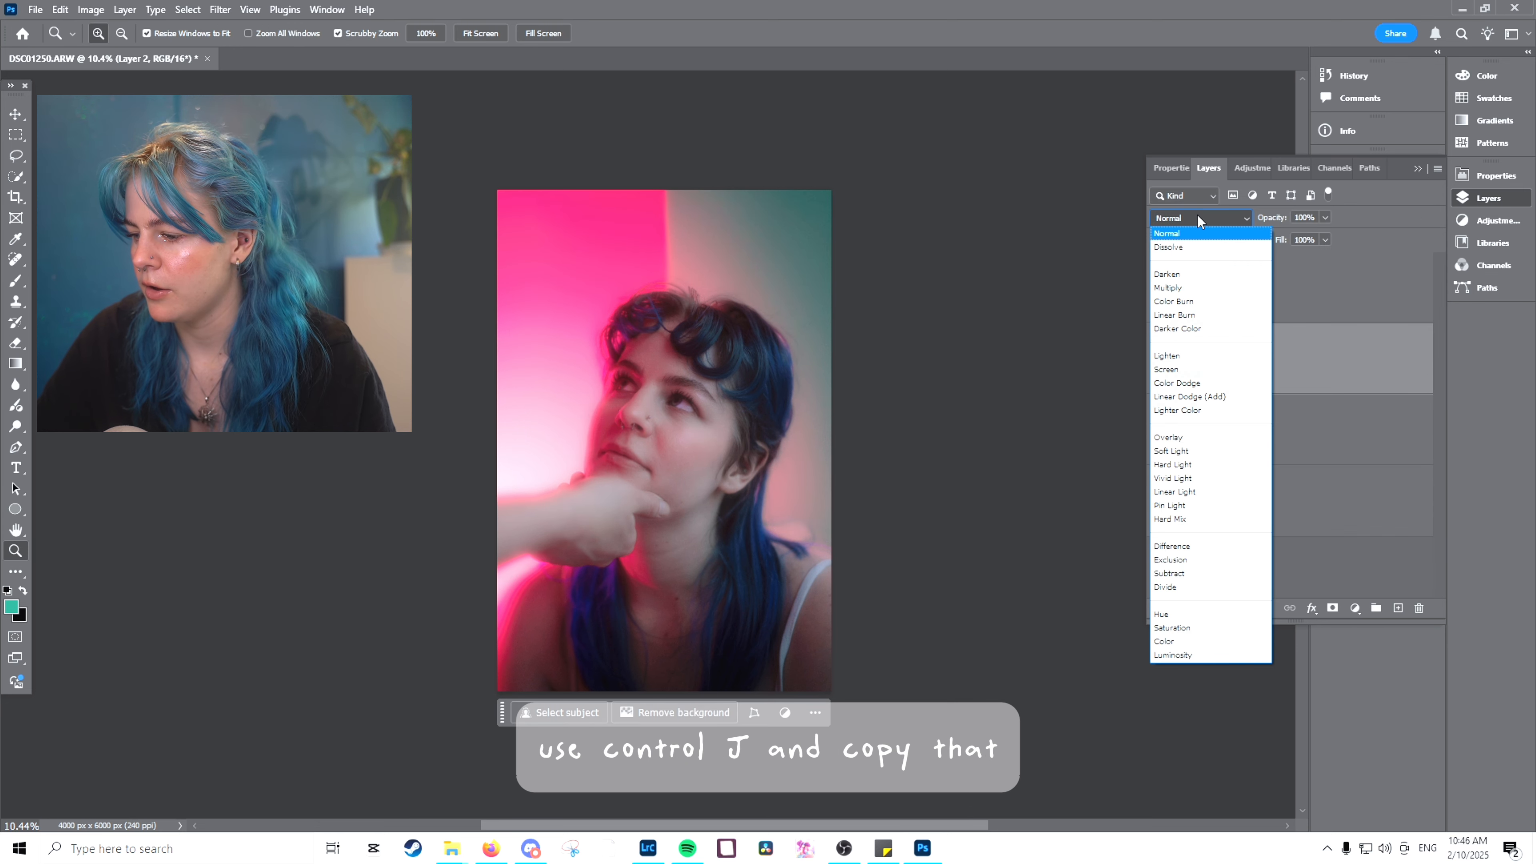
{"action": "left_click", "coordinate": [1210, 370]}
{"action": "left_click_drag", "start_coordinate": [655, 381], "coordinate": [714, 366]}
{"action": "left_click_drag", "start_coordinate": [788, 405], "coordinate": [766, 417]}
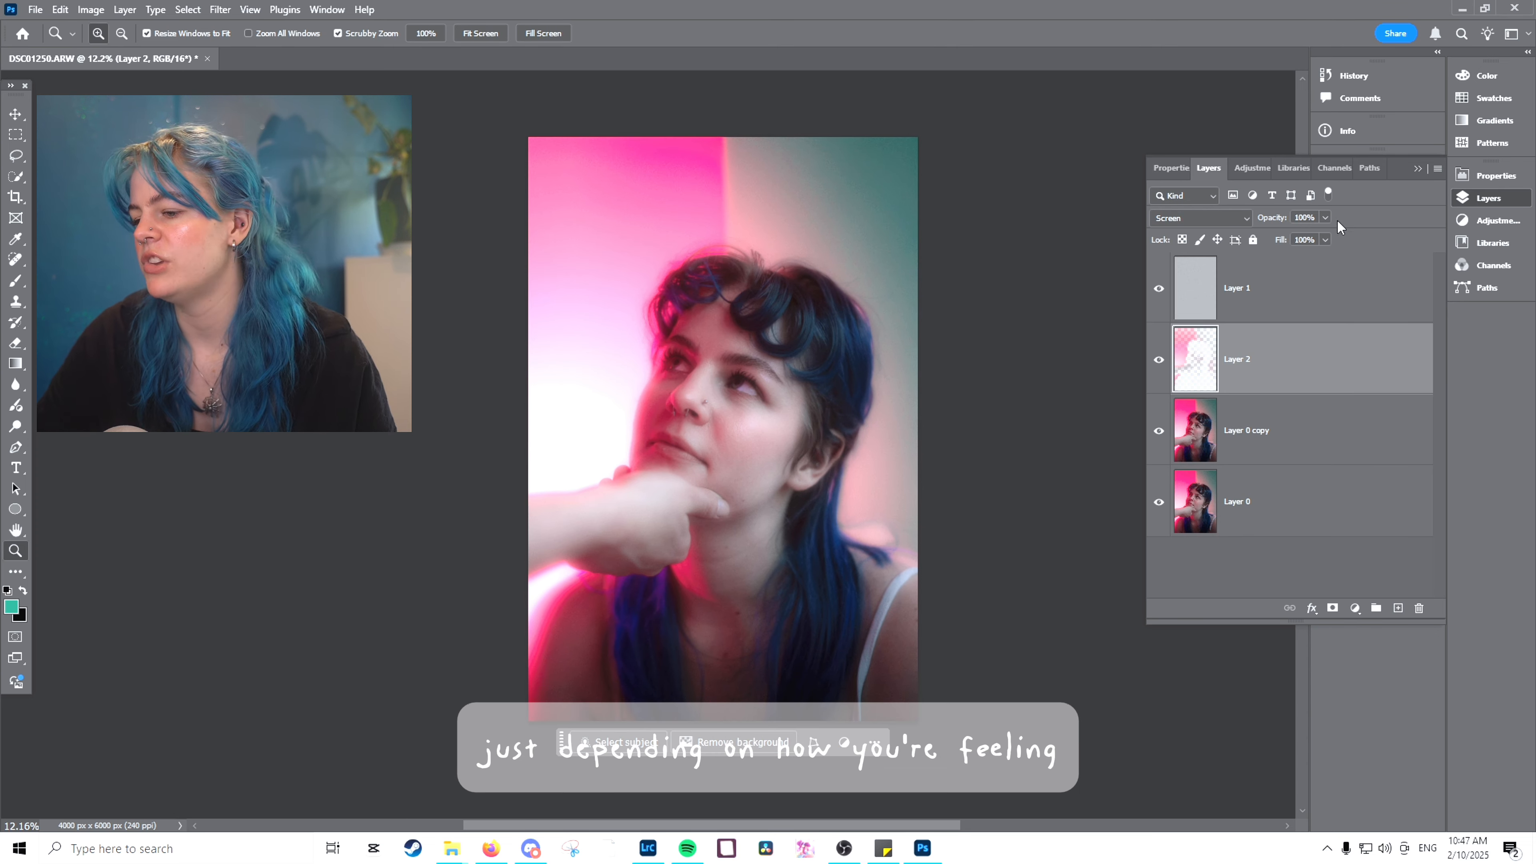
- Reduce the glow layer's opacity to about 75% and compare the photo with and without it
{"action": "left_click_drag", "start_coordinate": [1324, 237], "coordinate": [1306, 237]}
{"action": "left_click", "coordinate": [1159, 359]}
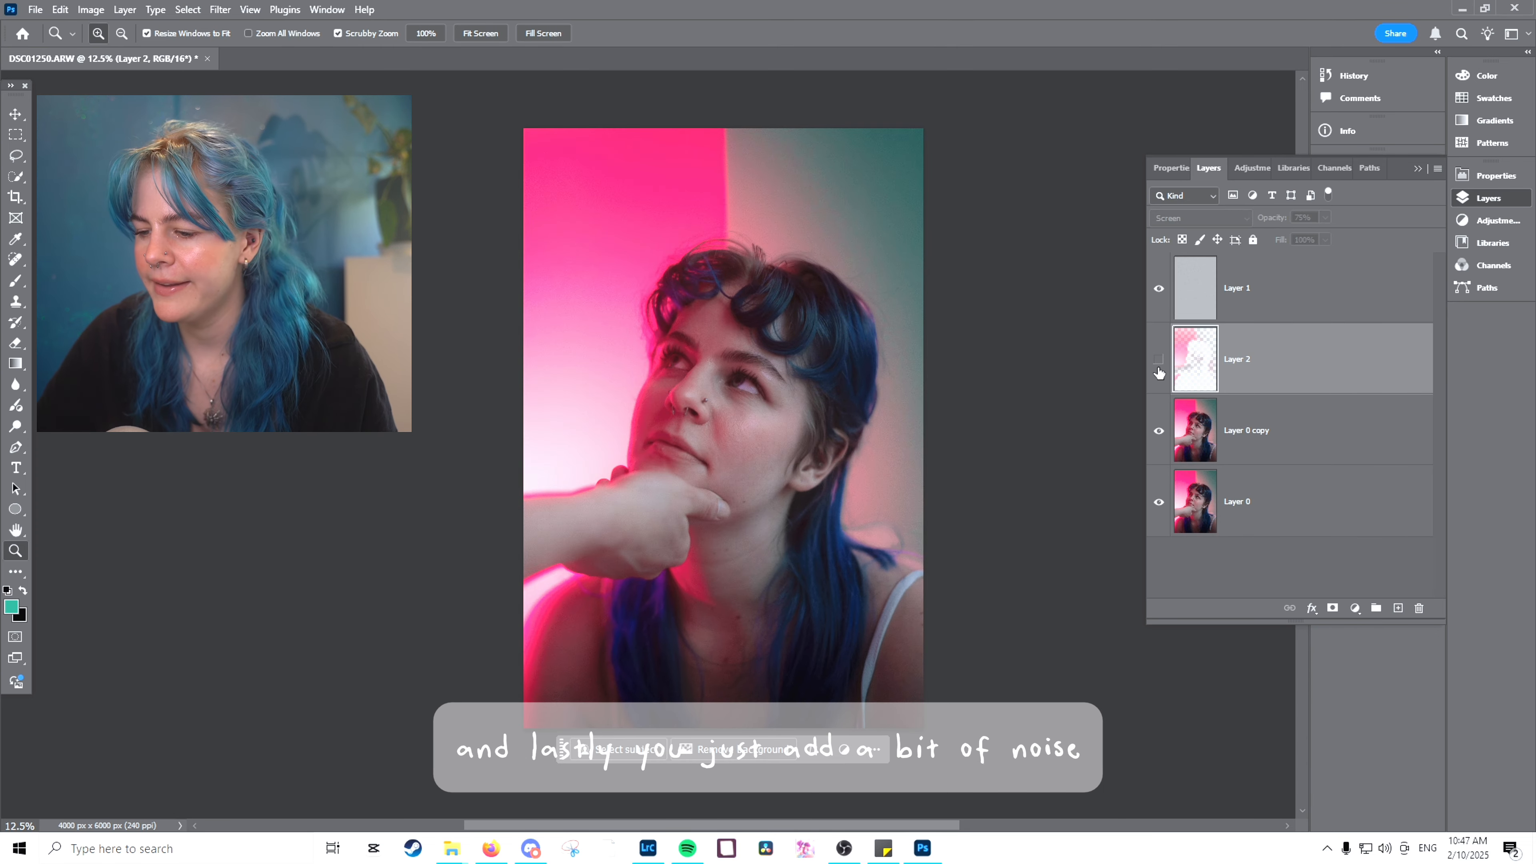
{"action": "left_click", "coordinate": [1159, 359]}
{"action": "key", "text": "ctrl+0"}
- Add noise with an amount of 7 to Layer 0 copy
{"action": "left_click", "coordinate": [1276, 430]}
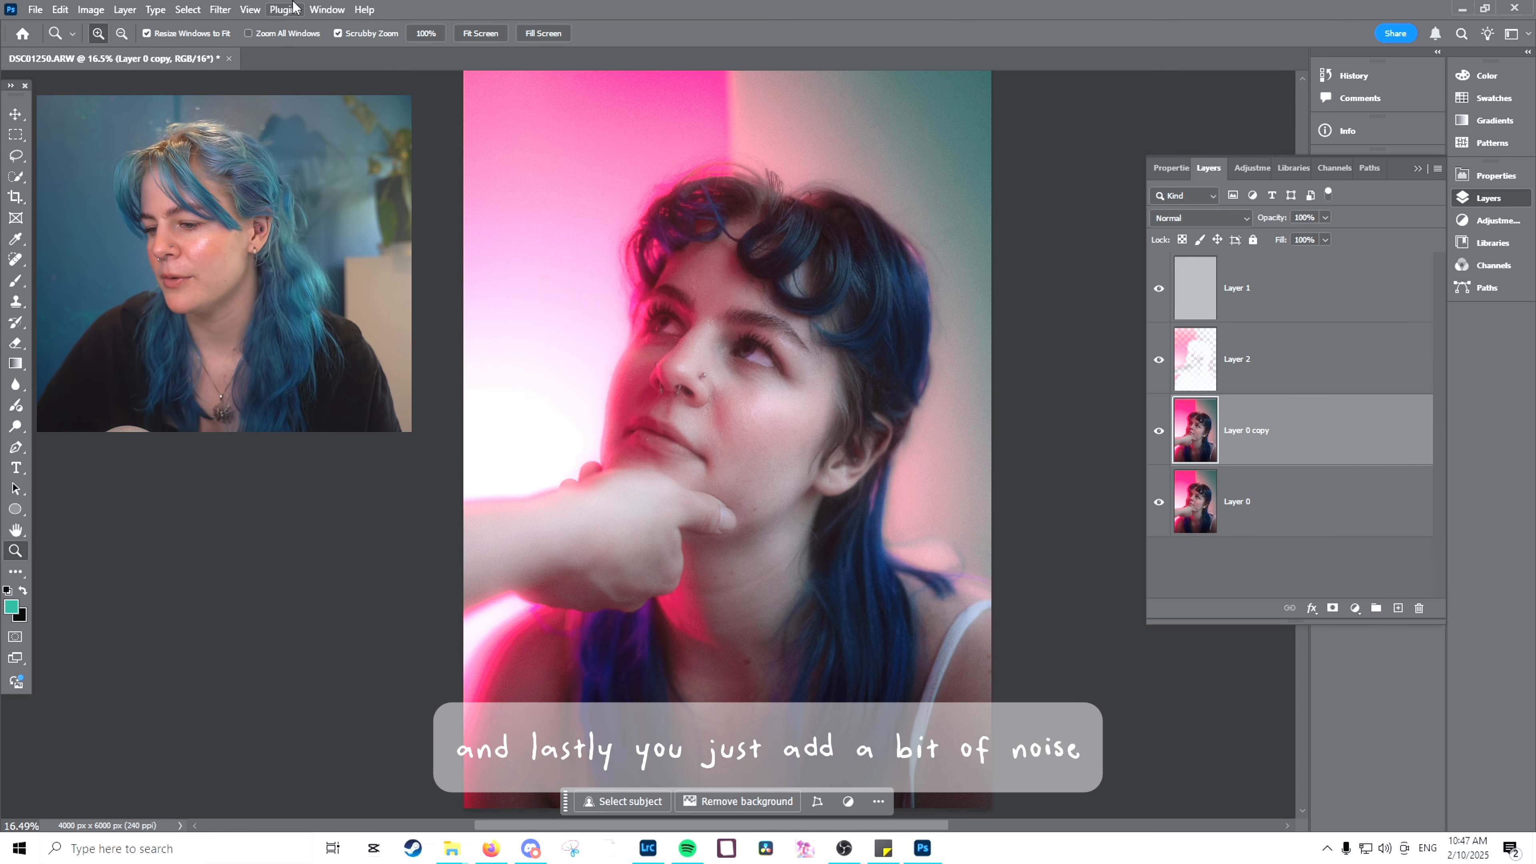
{"action": "left_click", "coordinate": [250, 9]}
{"action": "mouse_move", "coordinate": [363, 257]}
{"action": "left_click", "coordinate": [447, 256]}
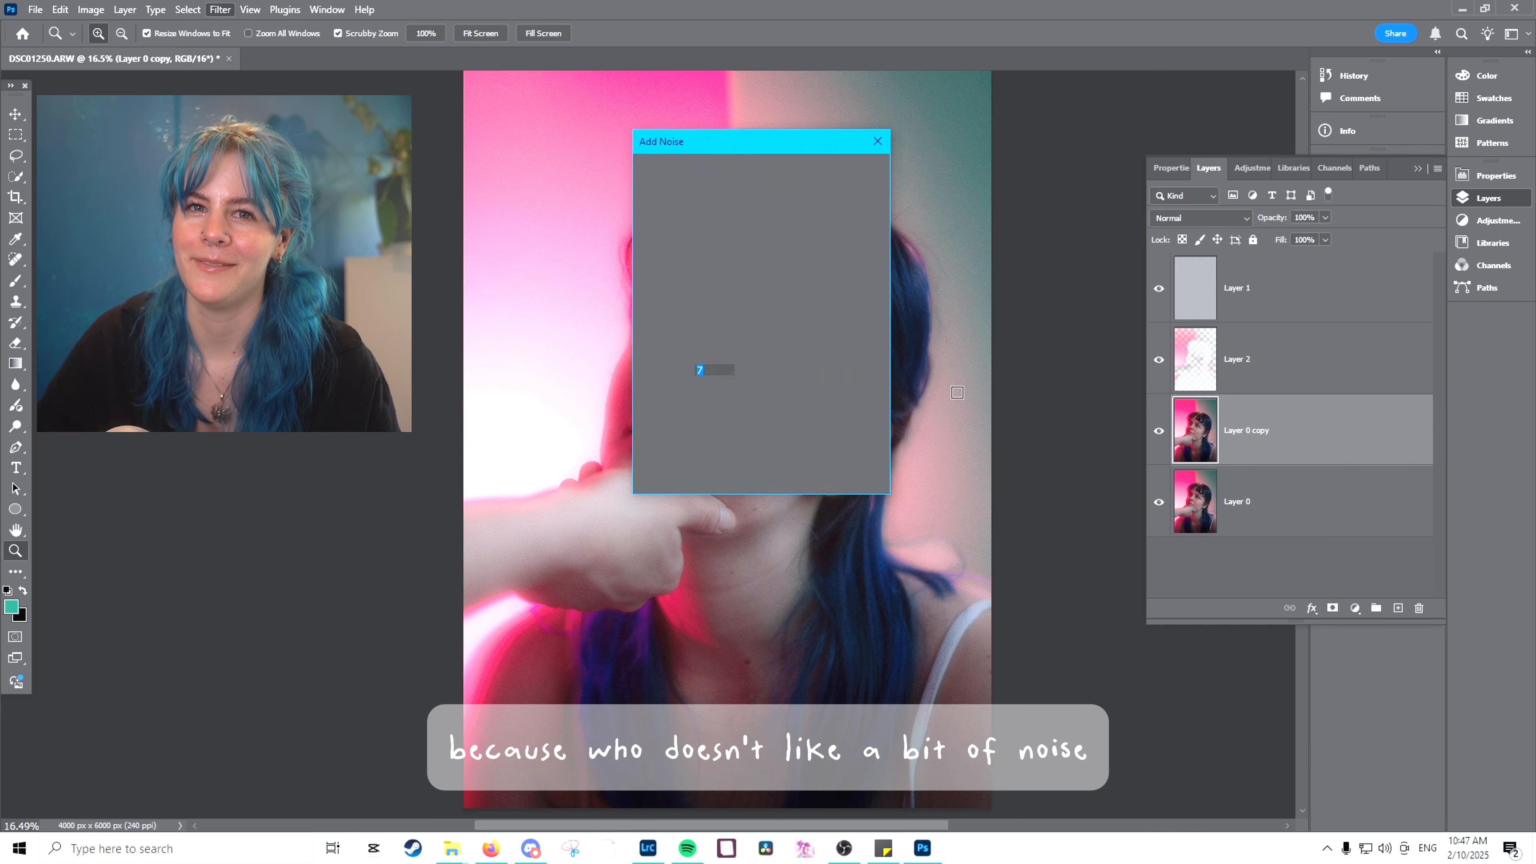
{"action": "left_click_drag", "start_coordinate": [976, 216], "coordinate": [1126, 283]}
{"action": "key", "text": "Escape"}
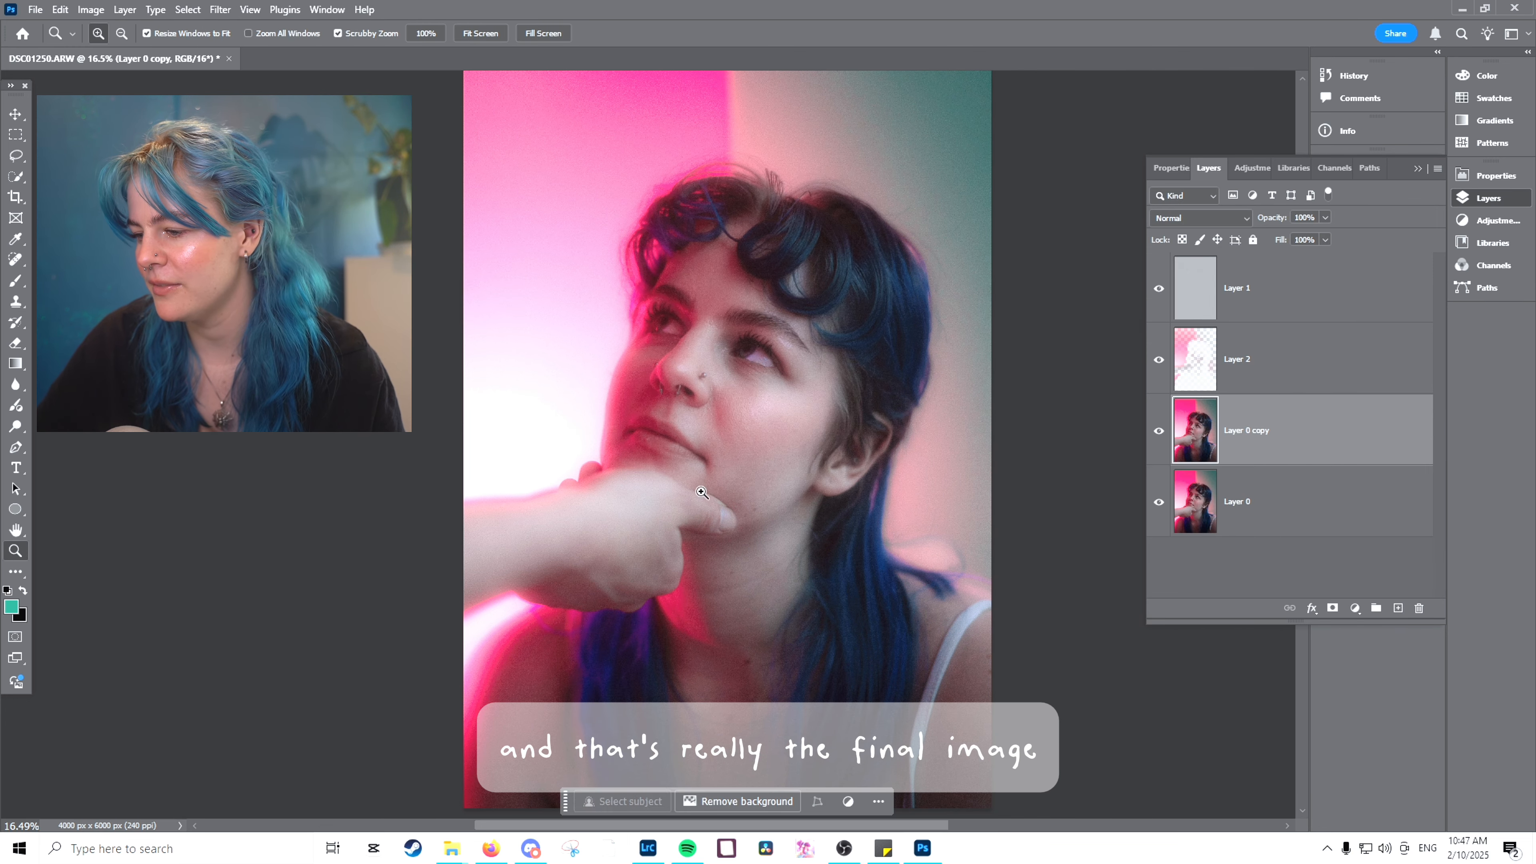
- Create a new group and place Layer 1, Layer 2 and Layer 0 copy in it, leaving Layer 0 outside
{"action": "left_click_drag", "start_coordinate": [830, 387], "coordinate": [762, 412]}
{"action": "left_click_drag", "start_coordinate": [826, 825], "coordinate": [842, 817]}
{"action": "left_click_drag", "start_coordinate": [798, 422], "coordinate": [800, 363]}
{"action": "left_click", "coordinate": [1248, 569]}
{"action": "left_click", "coordinate": [1277, 297]}
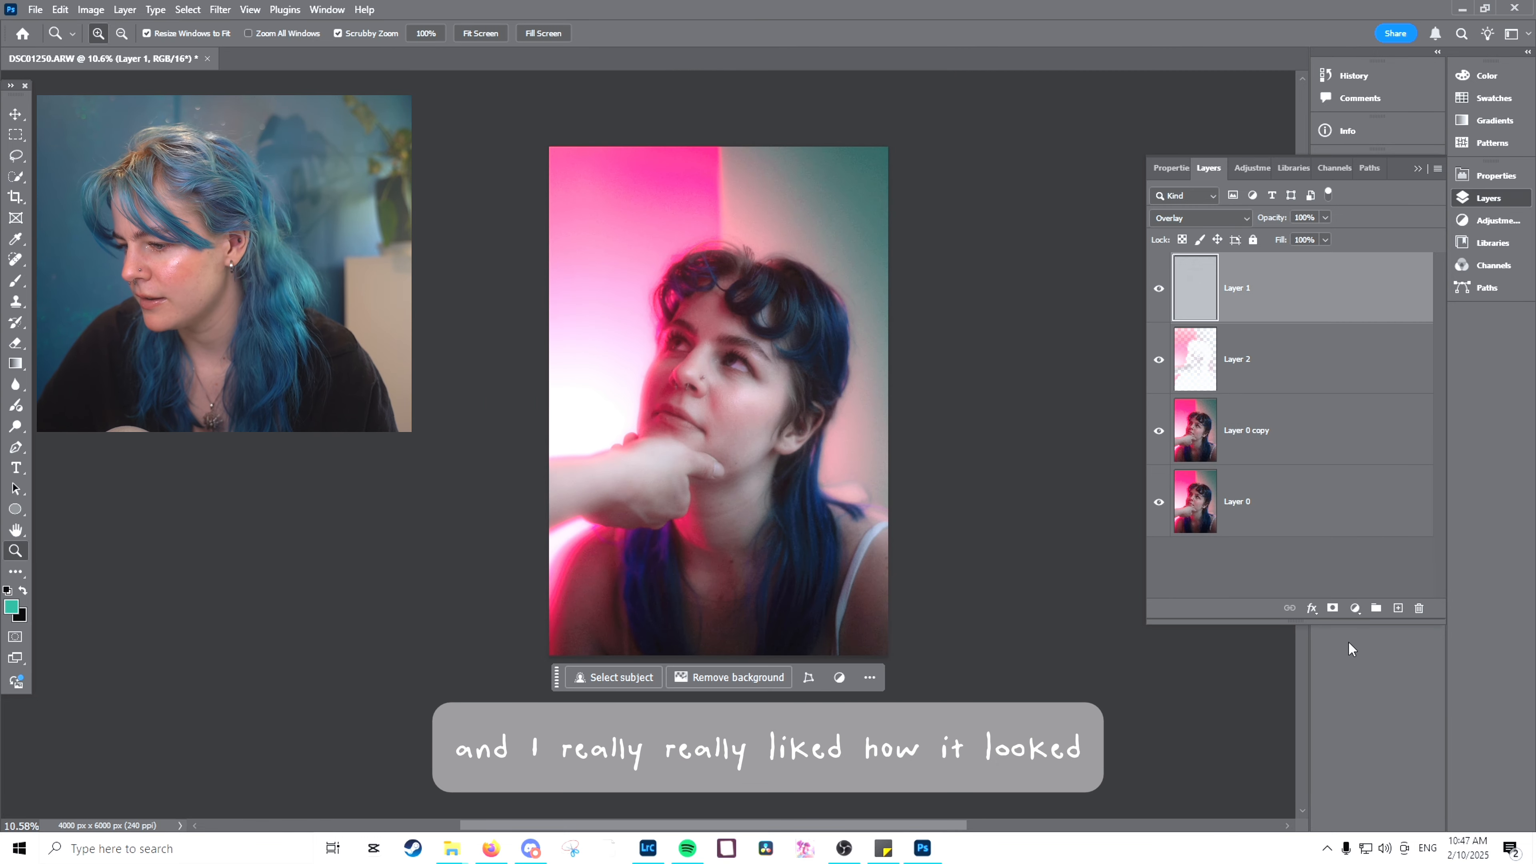
{"action": "left_click", "coordinate": [1375, 608]}
{"action": "left_click", "coordinate": [1260, 448]}
{"action": "left_click", "coordinate": [1245, 319], "text": "shift"}
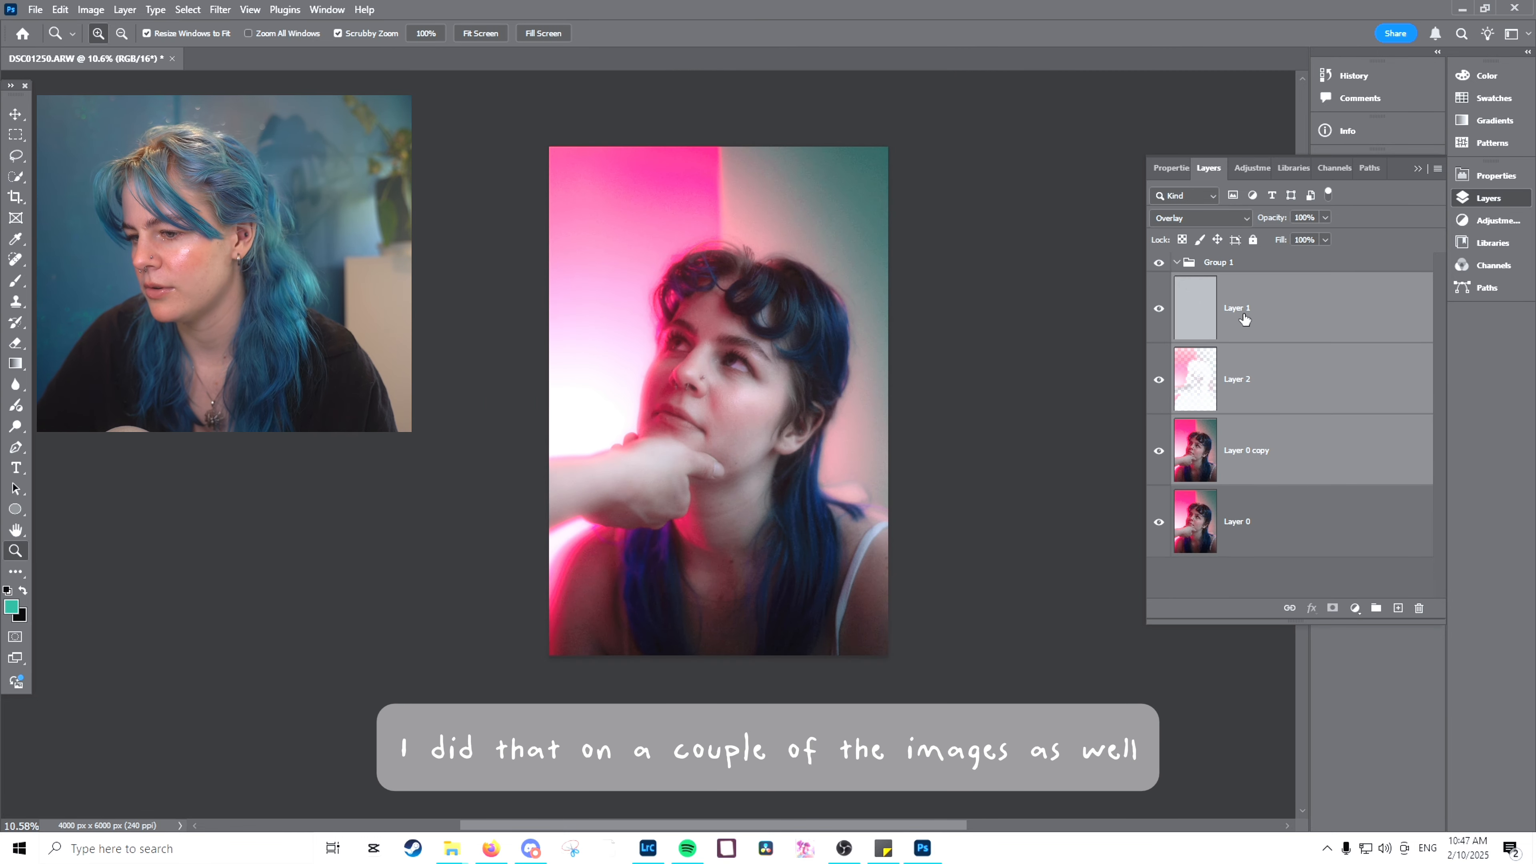
{"action": "left_click_drag", "start_coordinate": [1235, 266], "coordinate": [1235, 265]}
- Collapse the group and toggle its visibility to compare the finished effect with the original photo
{"action": "left_click", "coordinate": [1178, 263]}
{"action": "left_click", "coordinate": [1160, 264]}
{"action": "left_click", "coordinate": [1160, 263]}
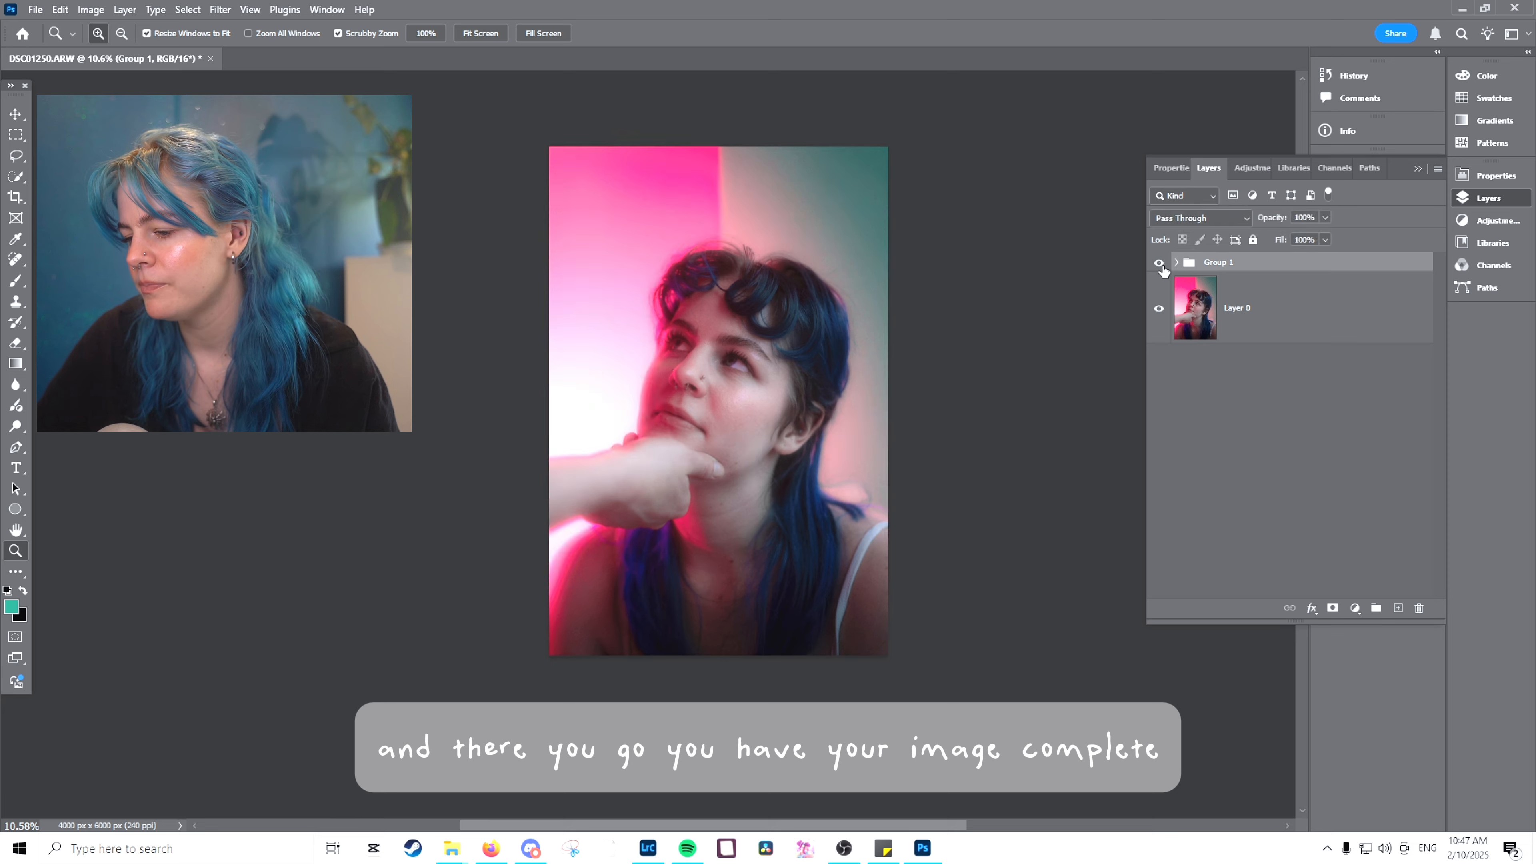